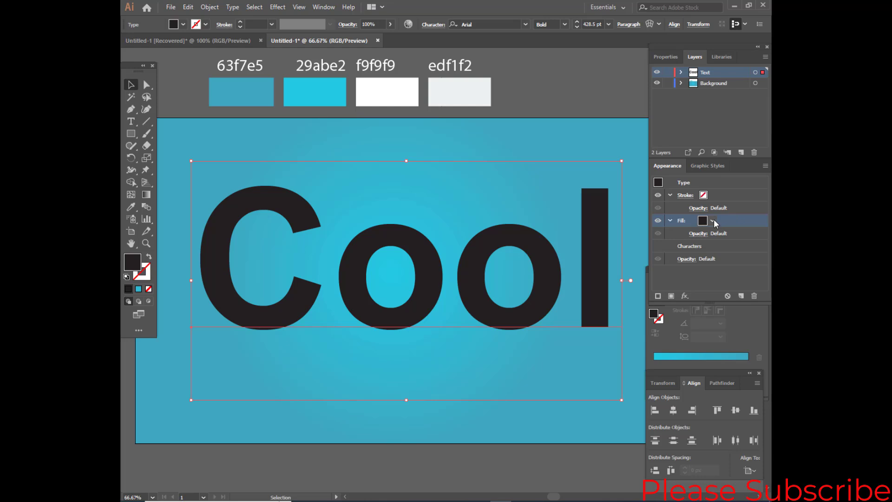
# Set the fill of the Cool text to white and select its fill attribute
pyautogui.click(619, 239)
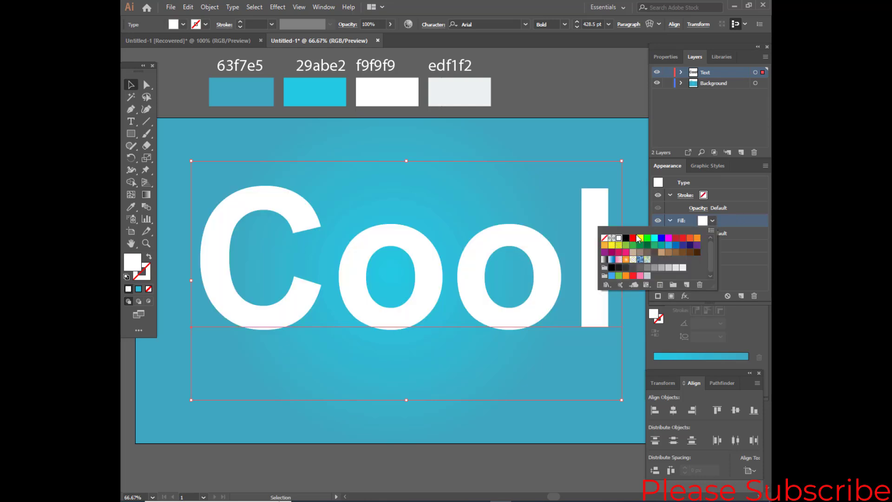
pyautogui.click(747, 220)
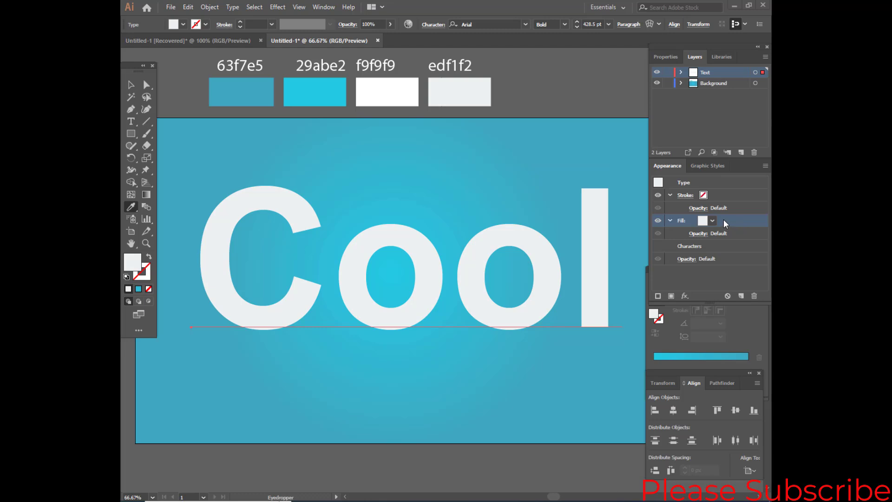
pyautogui.click(685, 295)
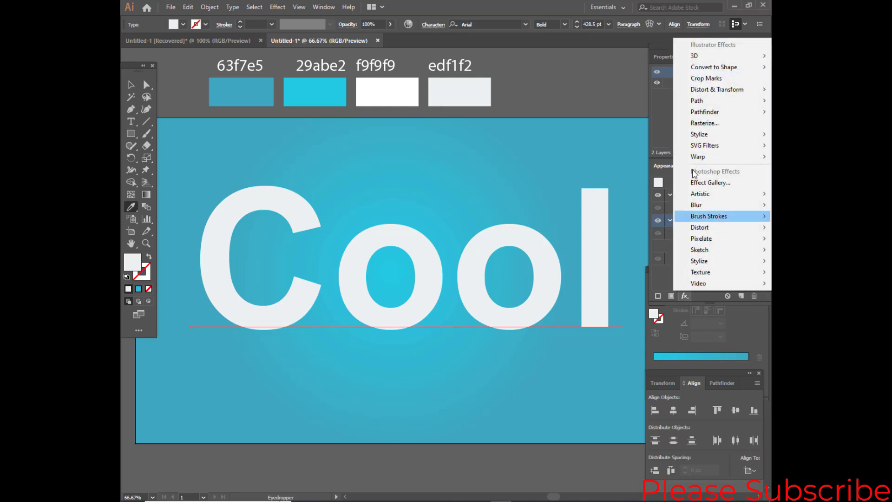
pyautogui.moveTo(712, 89)
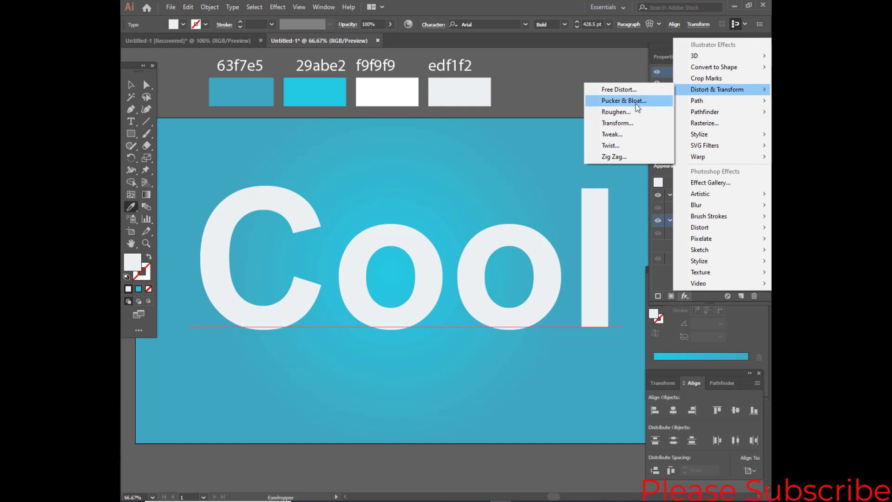
pyautogui.click(623, 123)
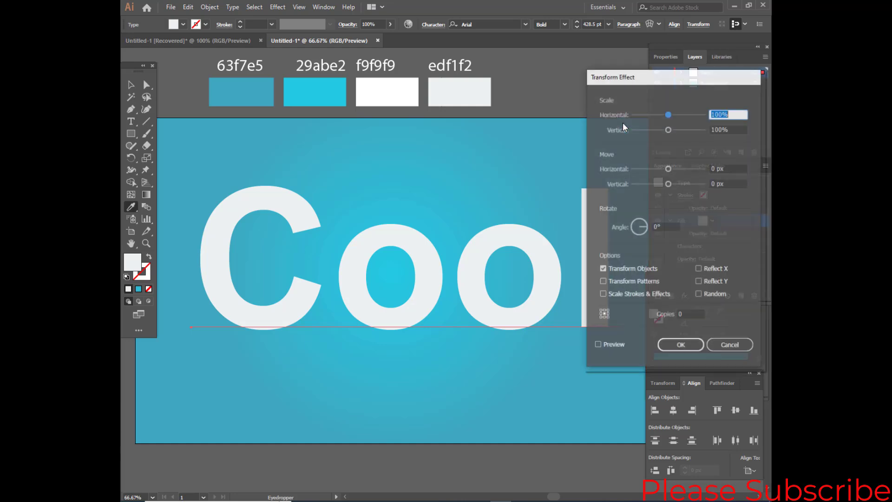
pyautogui.click(714, 168)
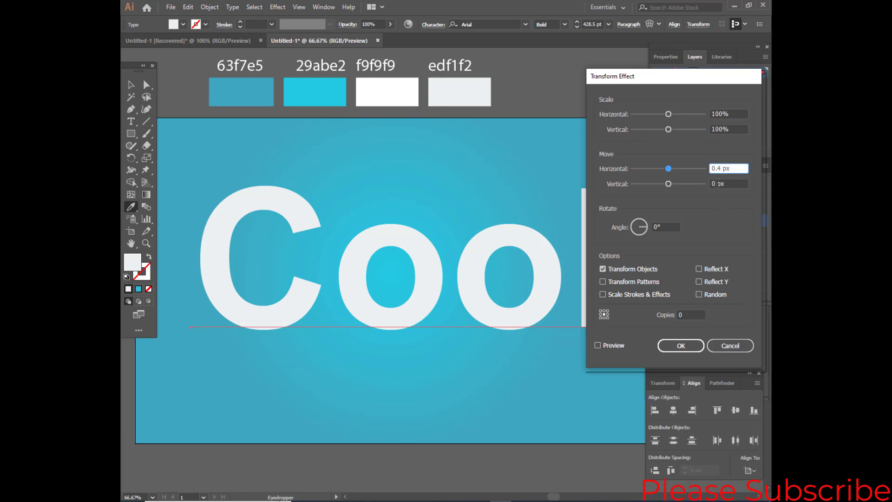
pyautogui.click(717, 183)
pyautogui.write('.4')
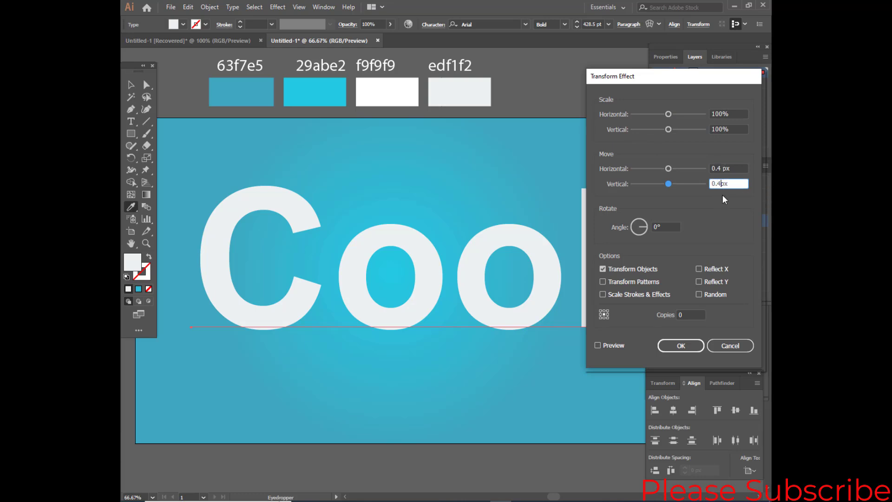
pyautogui.click(599, 346)
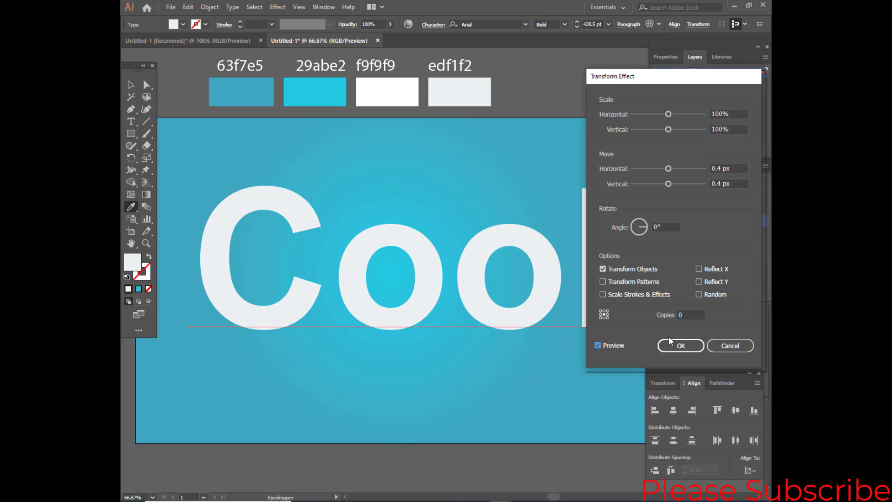
pyautogui.click(692, 316)
pyautogui.write('6')
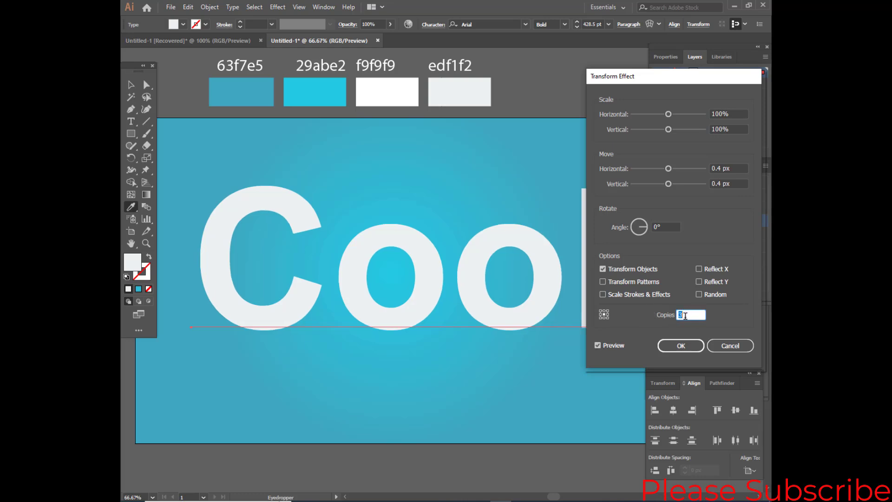
pyautogui.press('Up')
pyautogui.press('Up')
pyautogui.press('Up')
pyautogui.press('Up')
pyautogui.press('Up')
pyautogui.press('Up')
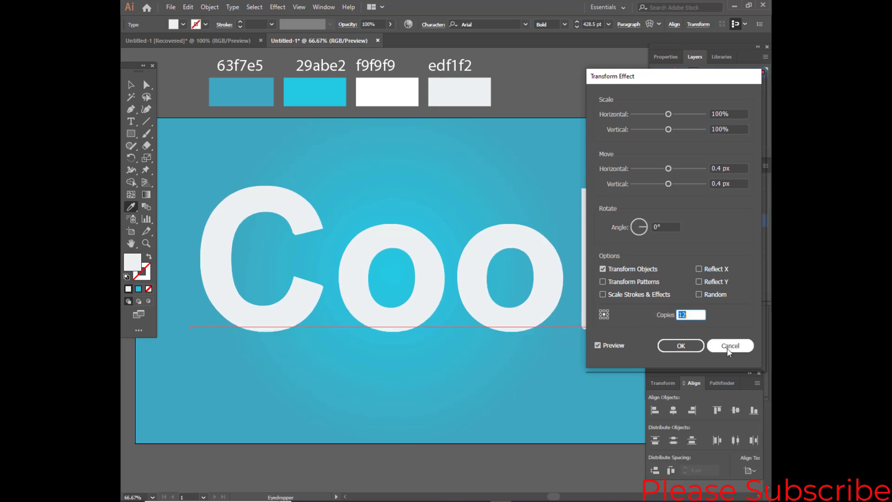
pyautogui.click(729, 346)
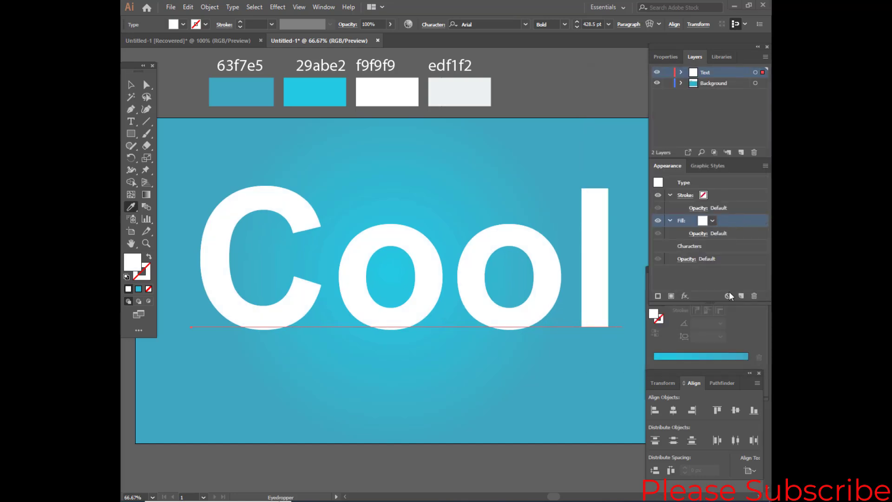
# Duplicate the text's white fill and recolour the lower copy by sampling the edf1f2 swatch
pyautogui.click(741, 297)
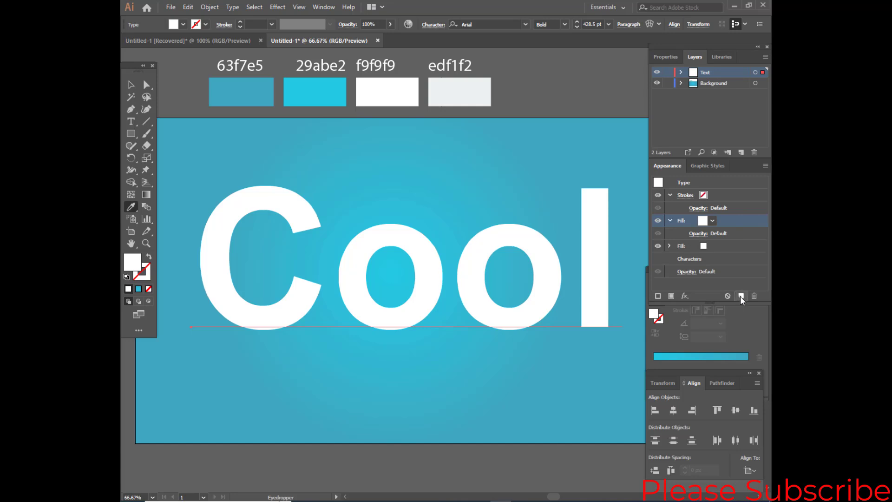
pyautogui.click(725, 244)
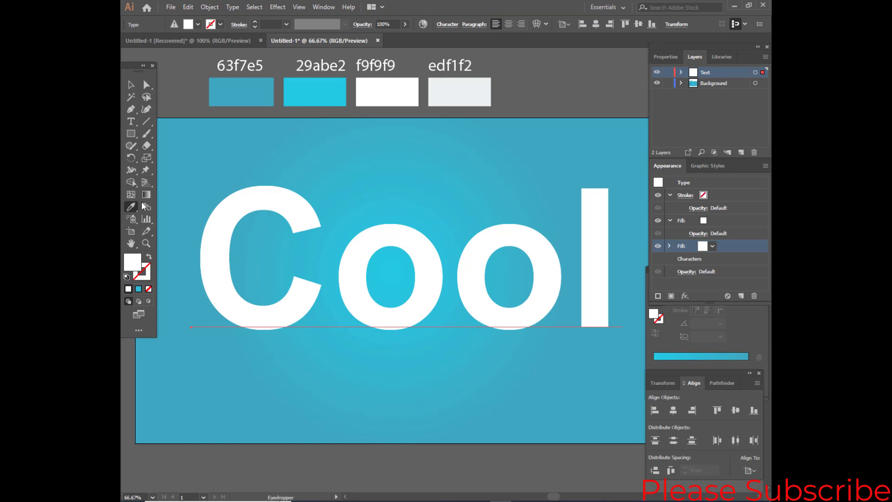
pyautogui.click(474, 85)
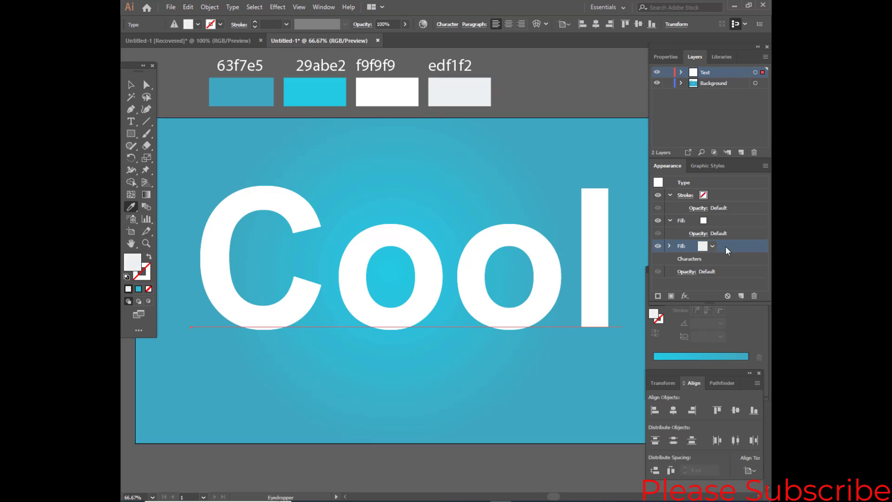
# Add a Transform effect to the lower fill with 0.4 px horizontal and vertical movement, and preview it
pyautogui.click(684, 297)
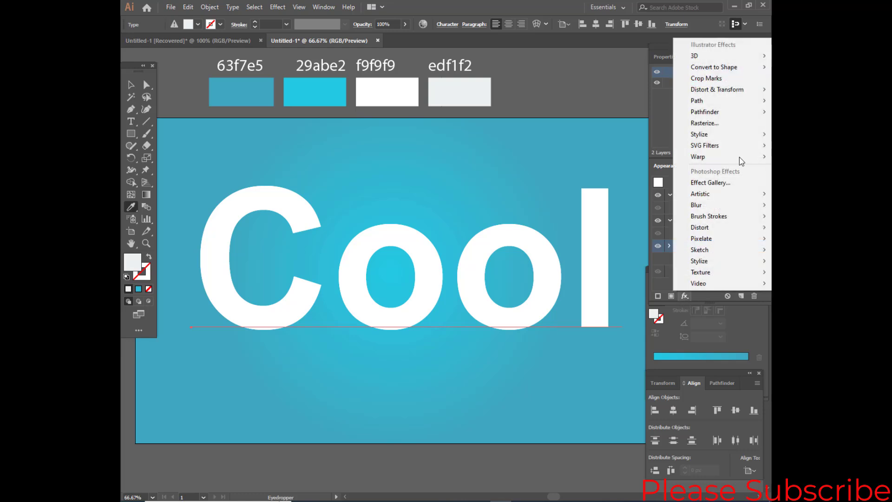
pyautogui.moveTo(723, 88)
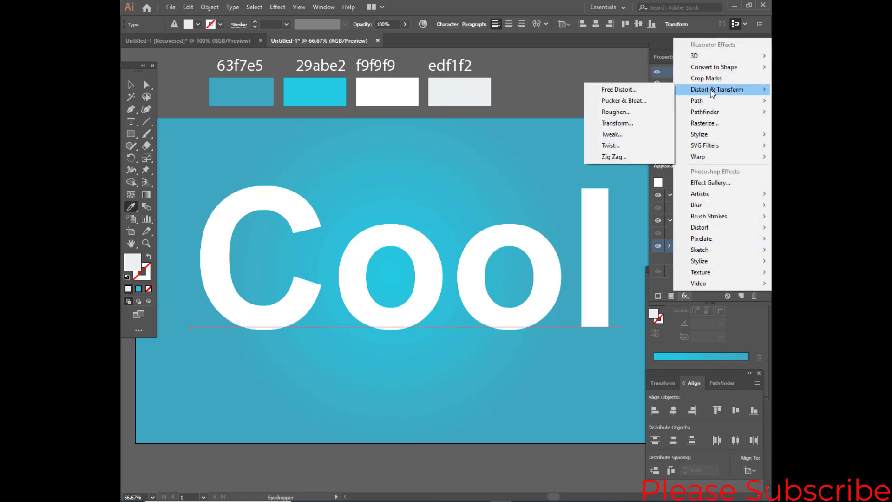
pyautogui.click(612, 126)
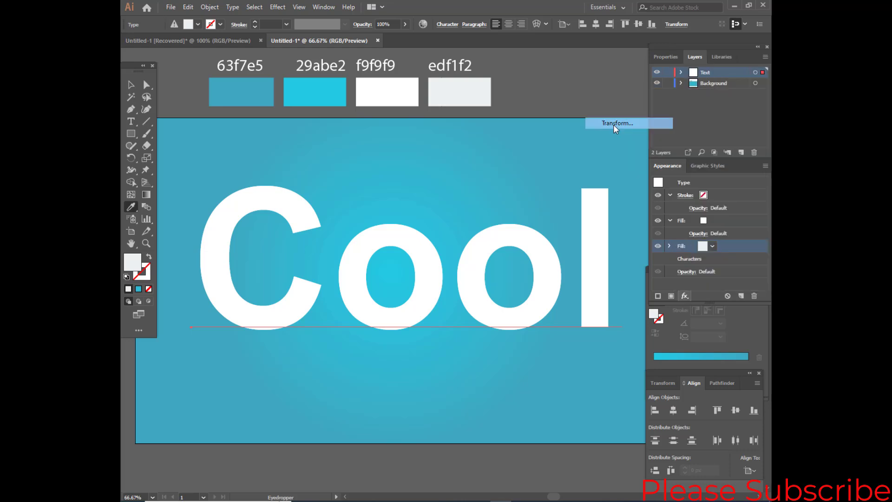
pyautogui.click(717, 168)
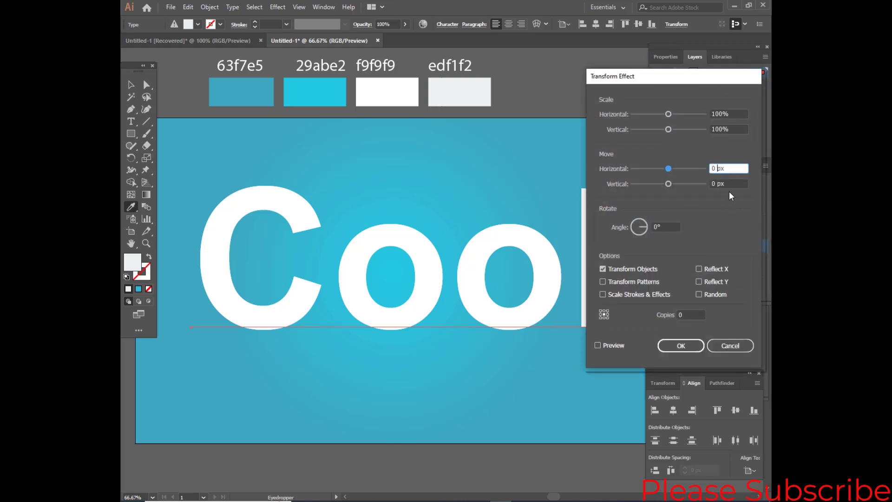
pyautogui.write('.4')
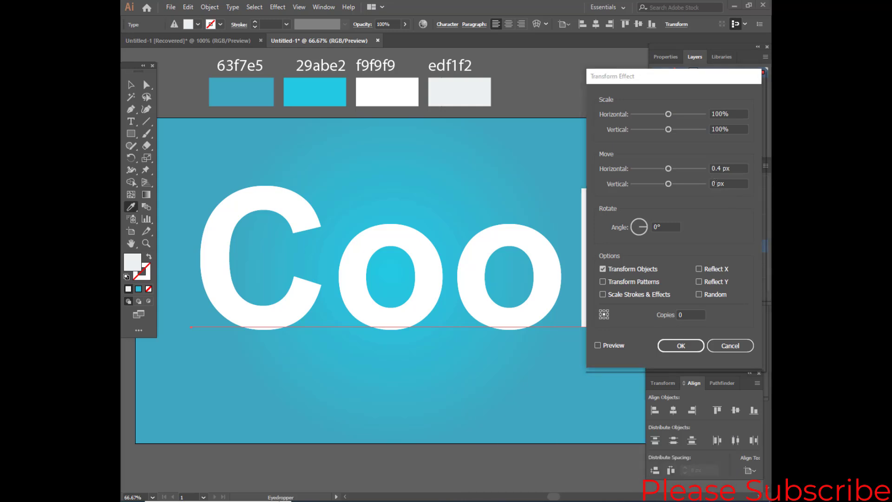
pyautogui.click(716, 184)
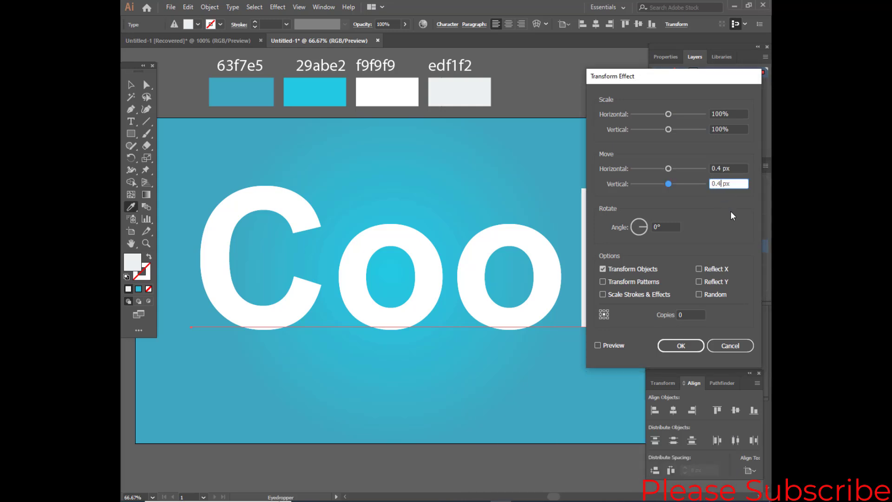
pyautogui.click(597, 346)
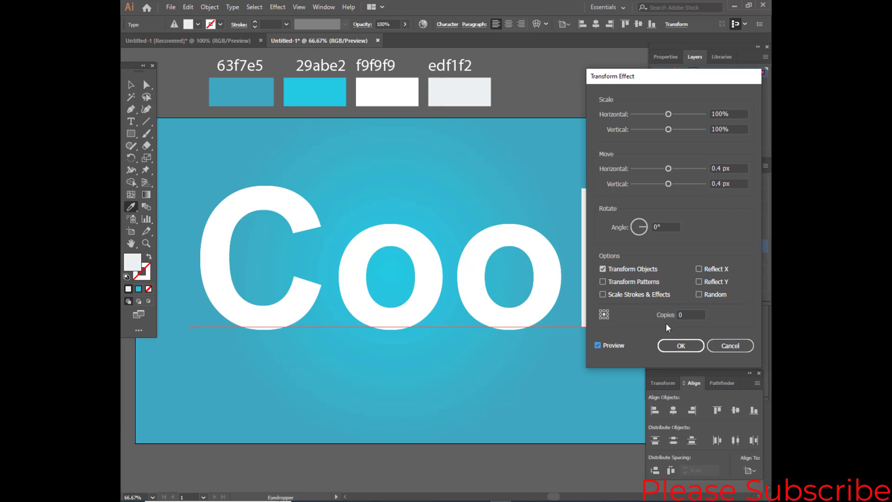
# Increase the Transform effect's copies to give the letters a clear extruded edge, and apply the effect
pyautogui.click(678, 314)
pyautogui.write('10')
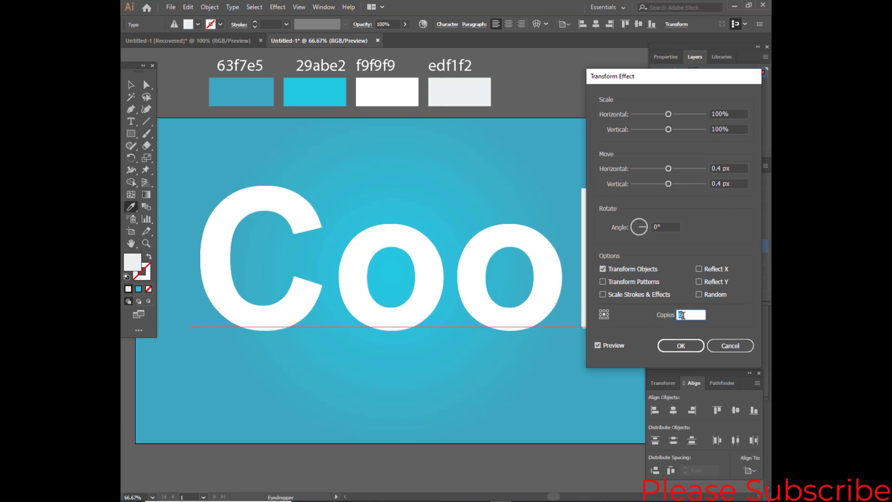
pyautogui.press('Up')
pyautogui.press('Up')
pyautogui.press('Up')
pyautogui.press('Up')
pyautogui.press('Up')
pyautogui.press('Up')
pyautogui.press('Up')
pyautogui.press('Up')
pyautogui.press('Up')
pyautogui.press('Up')
pyautogui.press('Up')
pyautogui.press('Up')
pyautogui.press('Up')
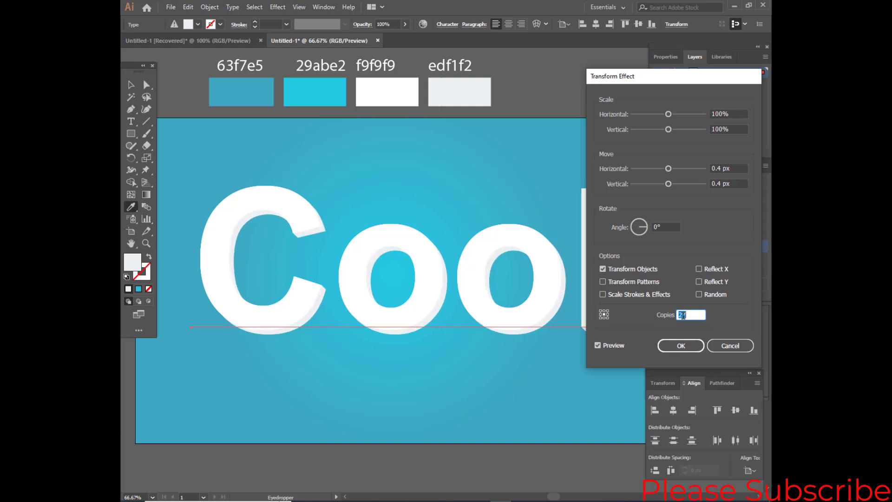
pyautogui.click(693, 347)
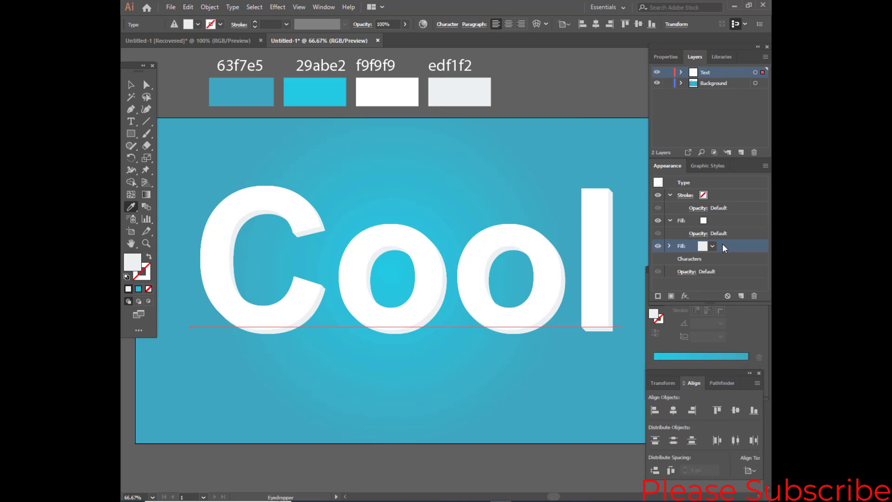
# Add a Drop Shadow effect to the lower light grey fill in Soft Light mode, with the preview enabled
pyautogui.click(685, 296)
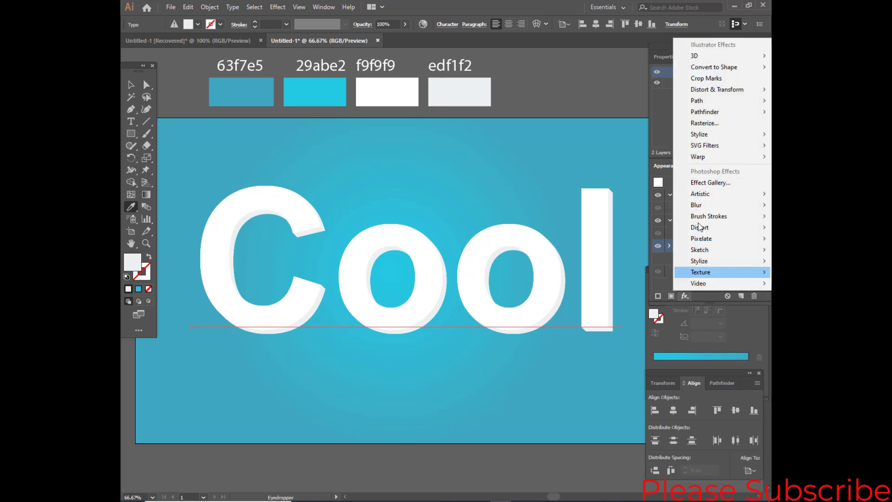
pyautogui.moveTo(712, 136)
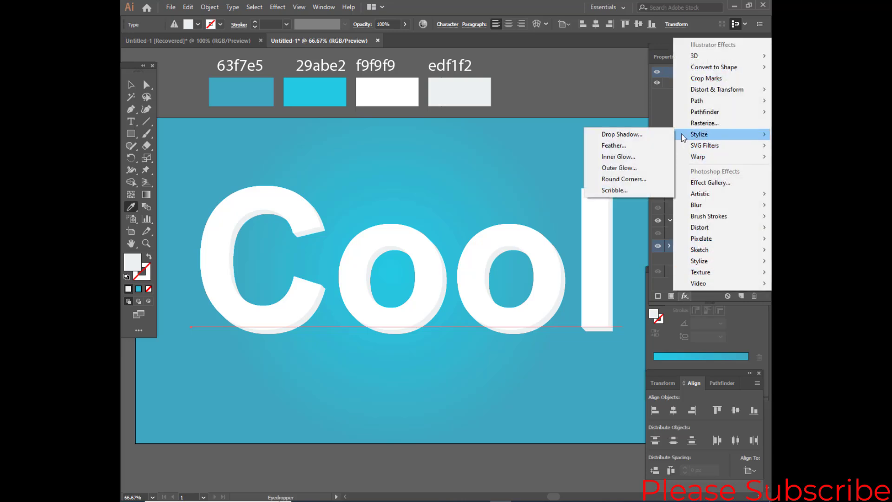
pyautogui.click(623, 134)
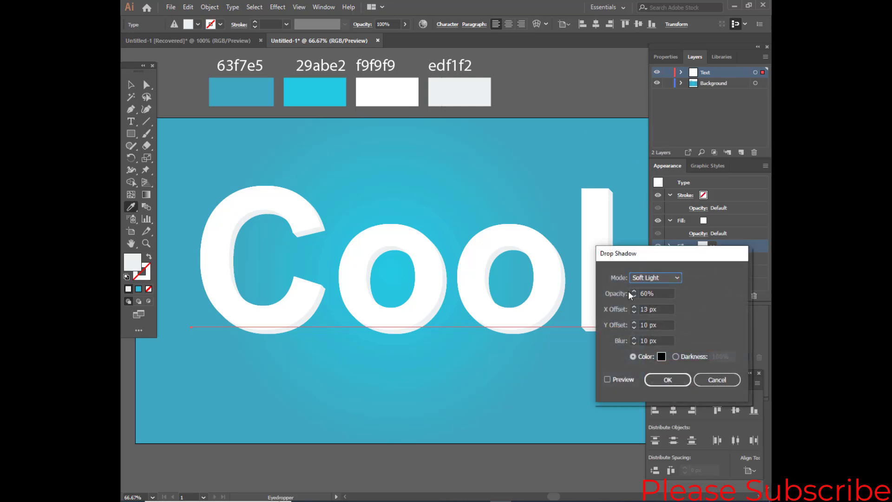
pyautogui.click(608, 381)
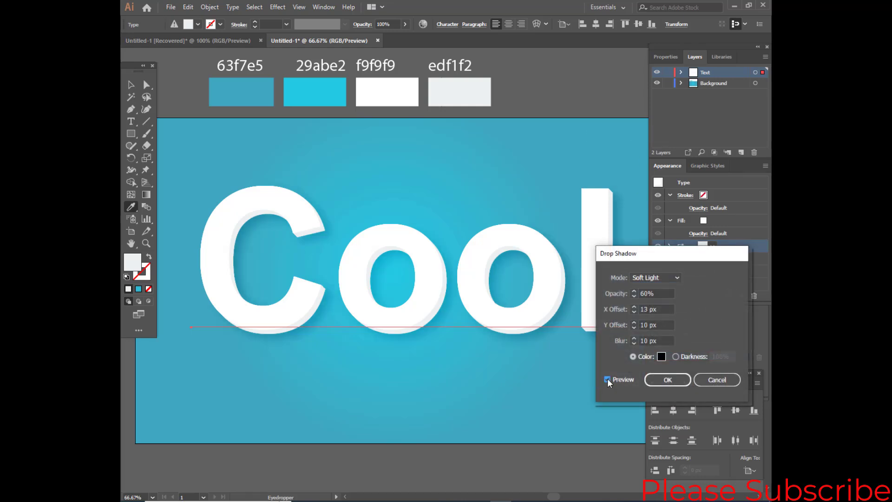
pyautogui.click(651, 278)
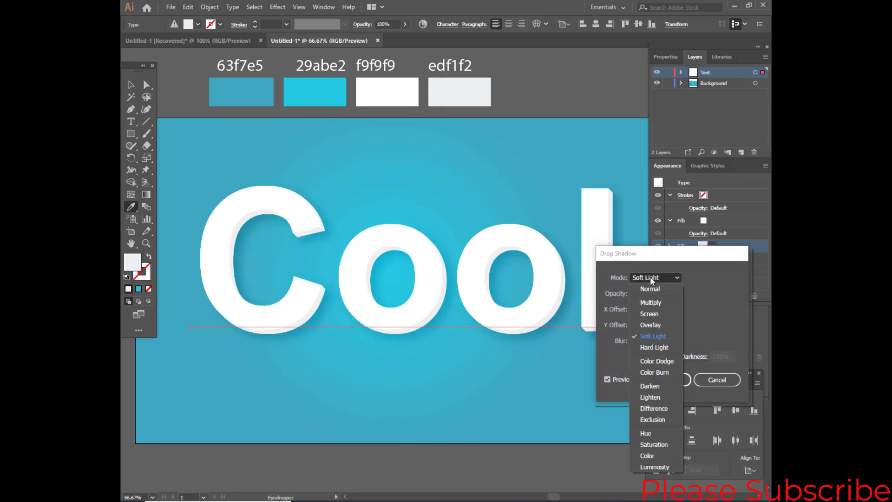
pyautogui.click(658, 337)
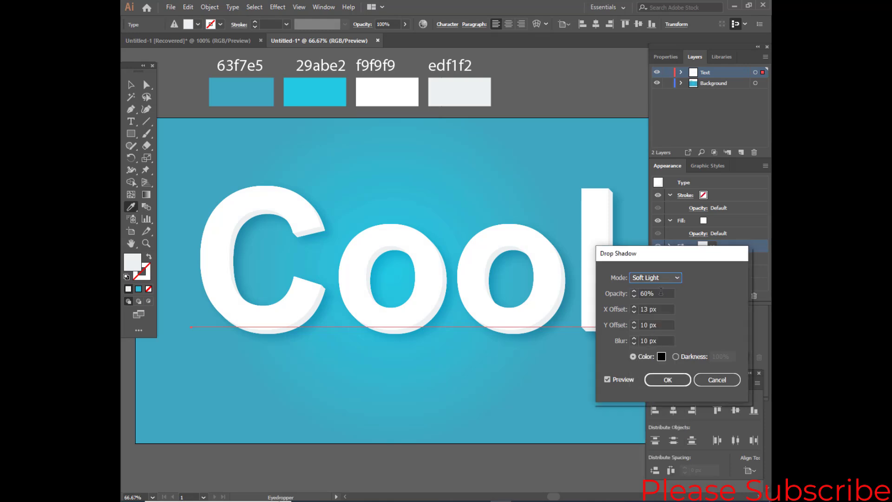
# Set the drop shadow's blur to 5 px, Y offset to 7 px and X offset to 8 px, and apply it
pyautogui.click(625, 341)
pyautogui.scroll(-4, 662, 342)
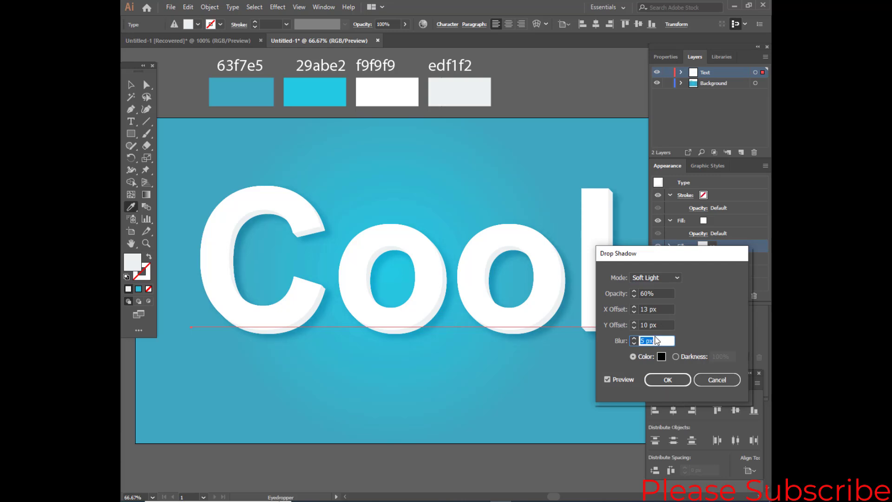
pyautogui.click(646, 325)
pyautogui.scroll(-1, 646, 324)
pyautogui.scroll(-2, 646, 325)
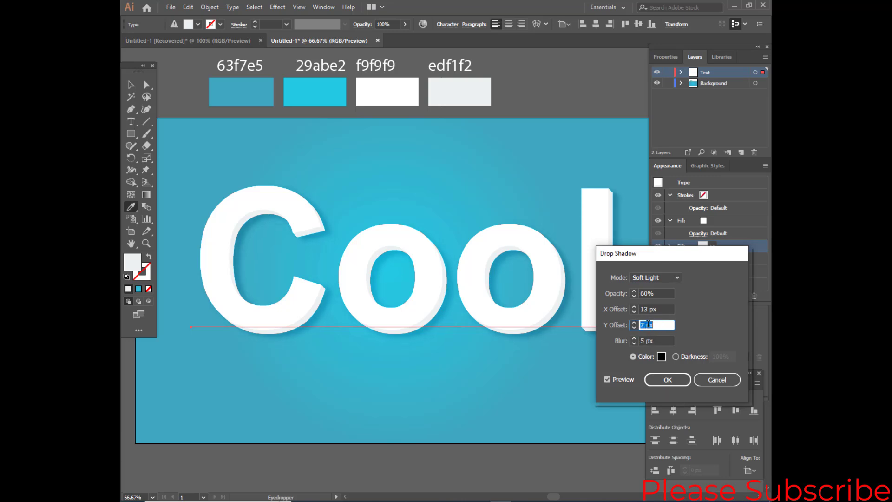
pyautogui.click(646, 308)
pyautogui.scroll(-5, 646, 309)
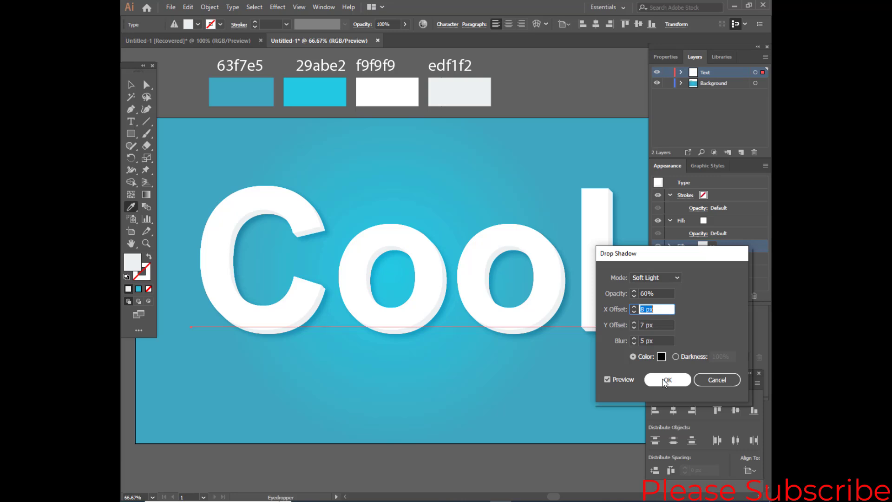
pyautogui.click(668, 380)
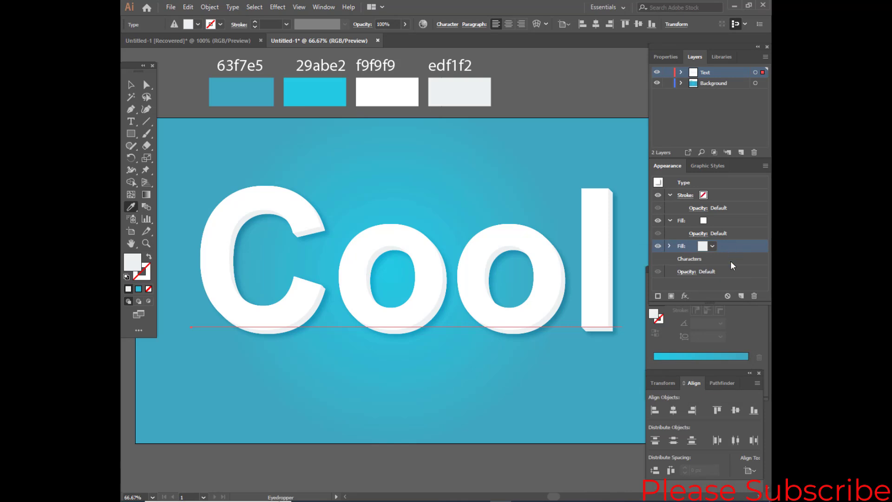
# Duplicate the lower light grey fill and recolour the bottom copy with the bright blue of the 29abe2 swatch
pyautogui.click(741, 296)
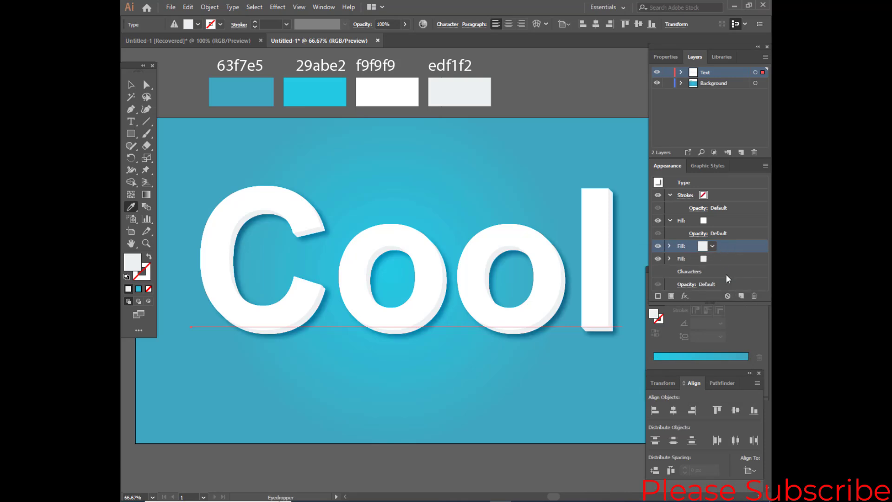
pyautogui.click(724, 258)
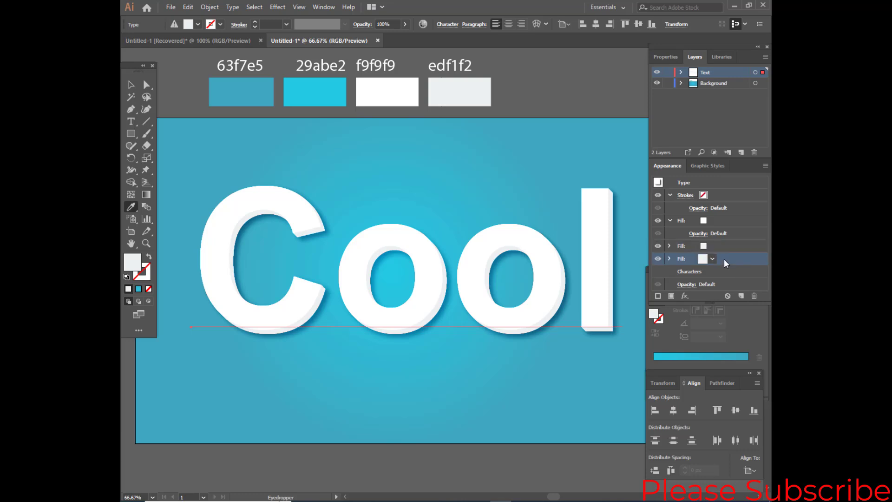
pyautogui.click(130, 208)
pyautogui.click(325, 83)
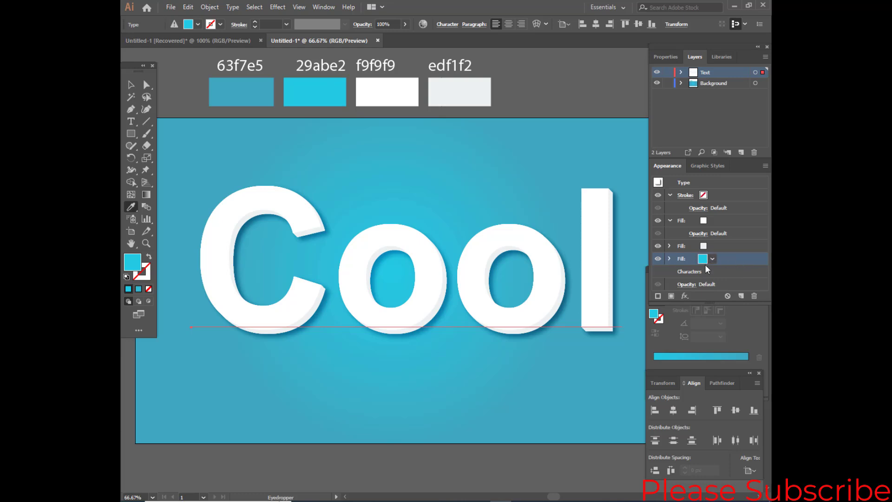
# Add an Offset Path effect with Round joins to the bright blue fill, with the preview enabled
pyautogui.click(685, 296)
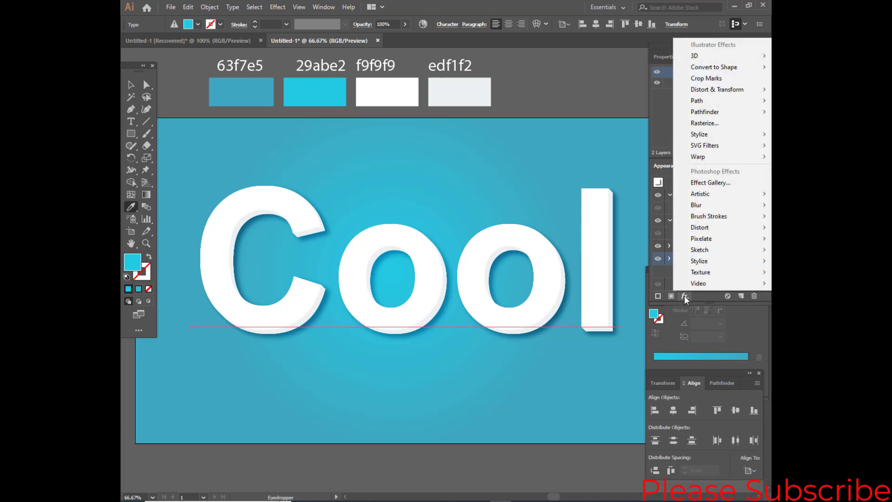
pyautogui.moveTo(702, 101)
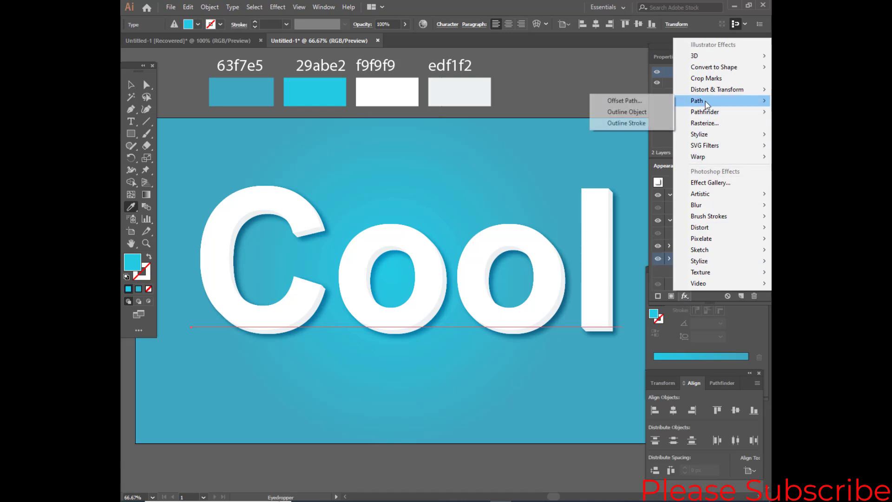
pyautogui.click(634, 106)
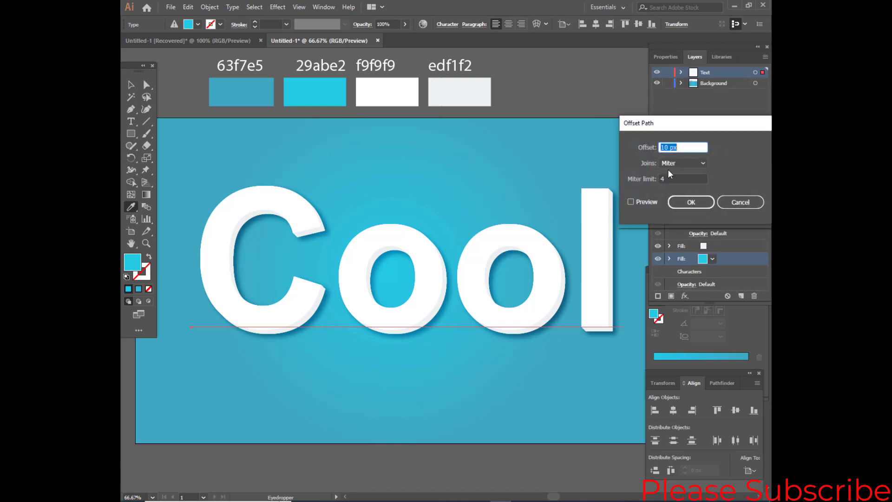
pyautogui.click(633, 202)
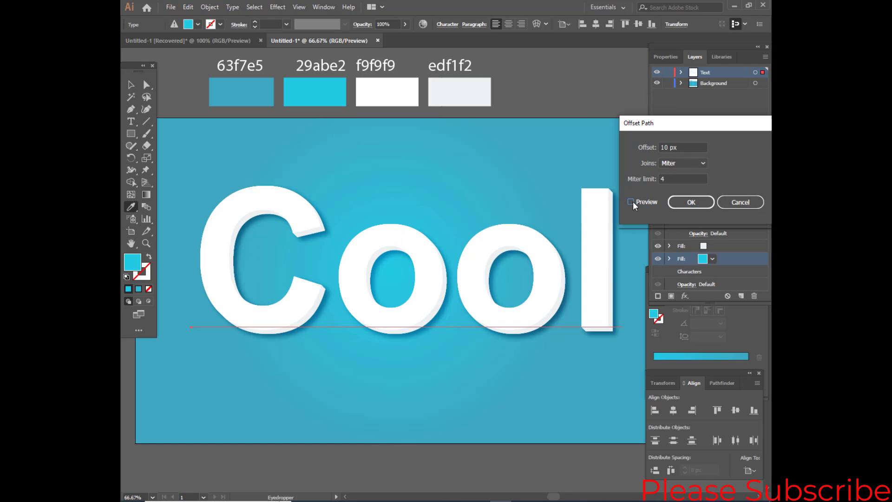
pyautogui.click(687, 162)
pyautogui.click(677, 184)
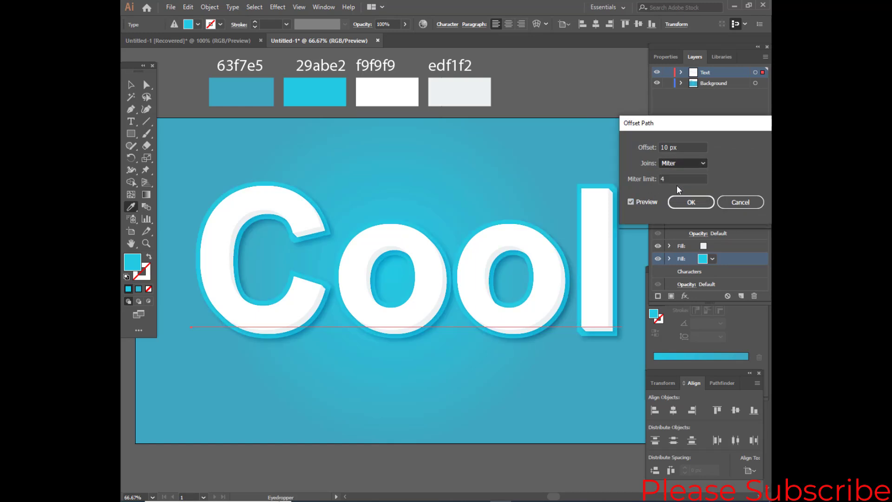
# Set the path offset to 8 px, apply the effect and return to the Selection tool
pyautogui.click(682, 147)
pyautogui.press('Down')
pyautogui.press('Down')
pyautogui.press('Down')
pyautogui.press('Down')
pyautogui.press('Down')
pyautogui.press('Up')
pyautogui.press('Up')
pyautogui.press('Up')
pyautogui.press('Up')
pyautogui.press('Up')
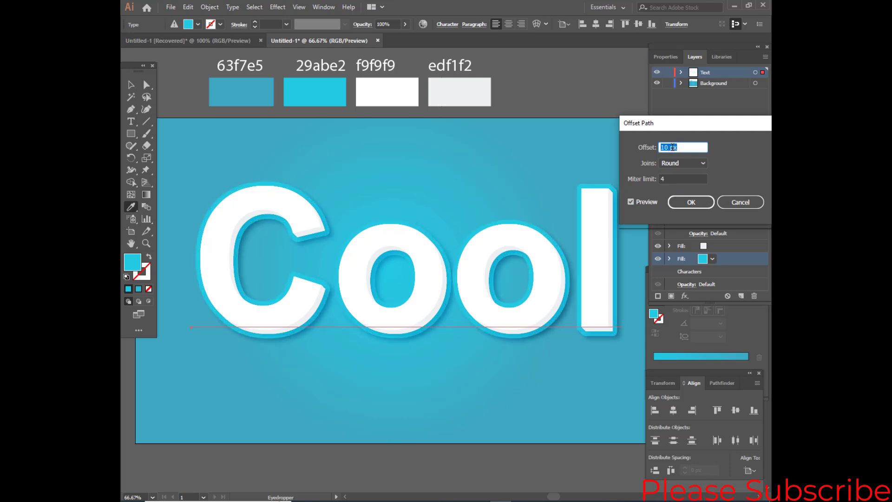
pyautogui.press('Down')
pyautogui.press('Down')
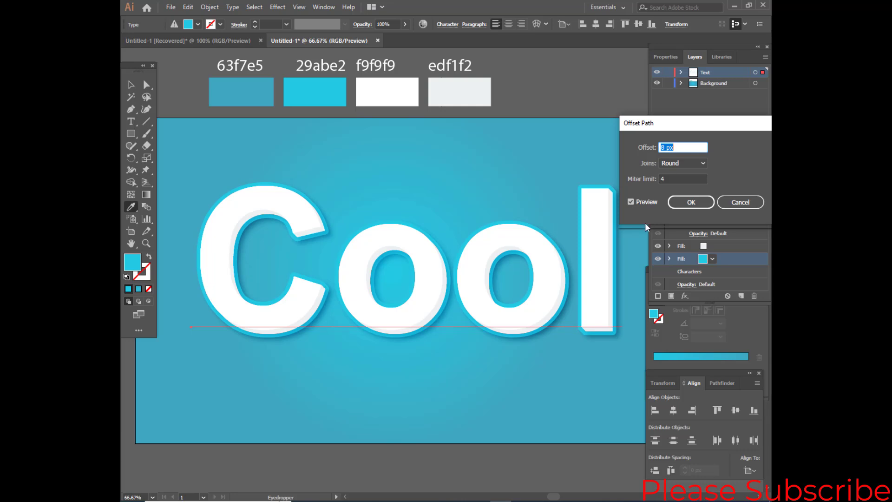
pyautogui.click(691, 203)
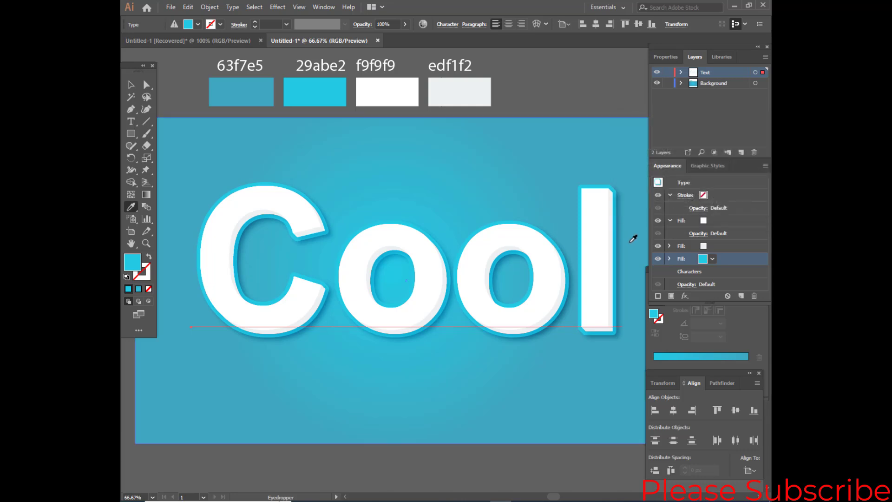
pyautogui.press('v')
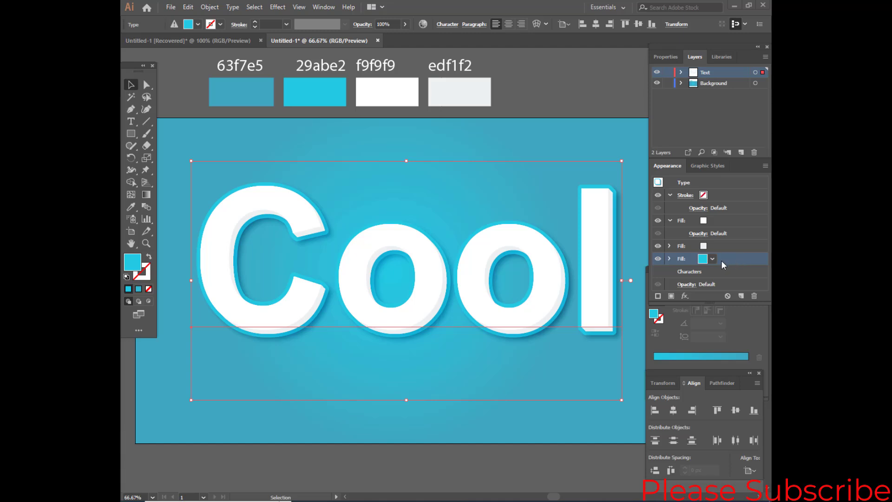
# Add a Transform effect to the bright blue fill with 0.3 px horizontal and 0.3 px vertical movement
pyautogui.click(685, 296)
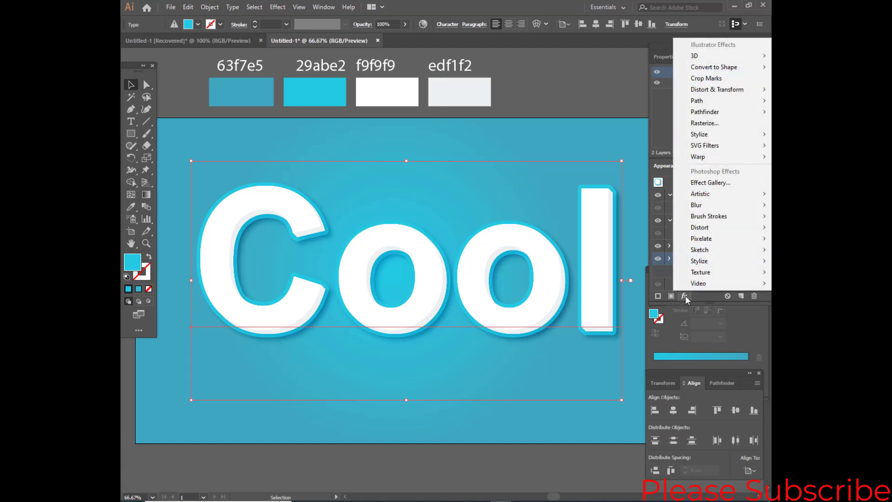
pyautogui.moveTo(724, 96)
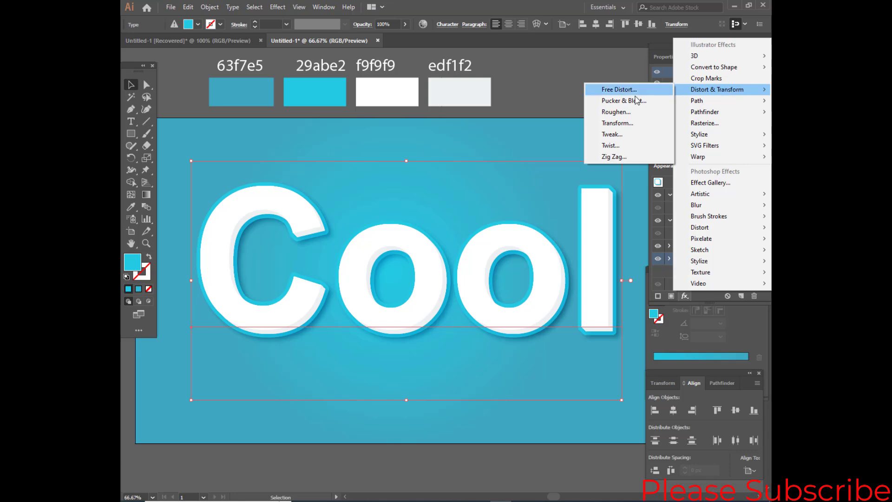
pyautogui.click(618, 123)
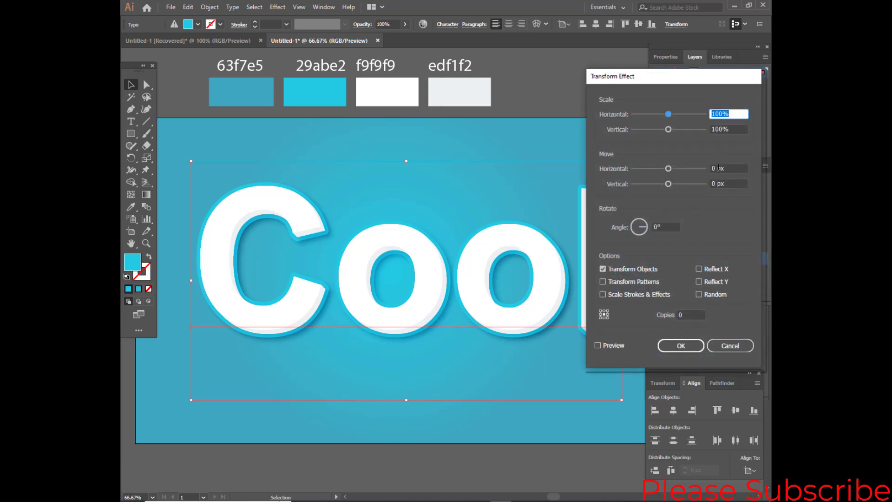
pyautogui.click(718, 168)
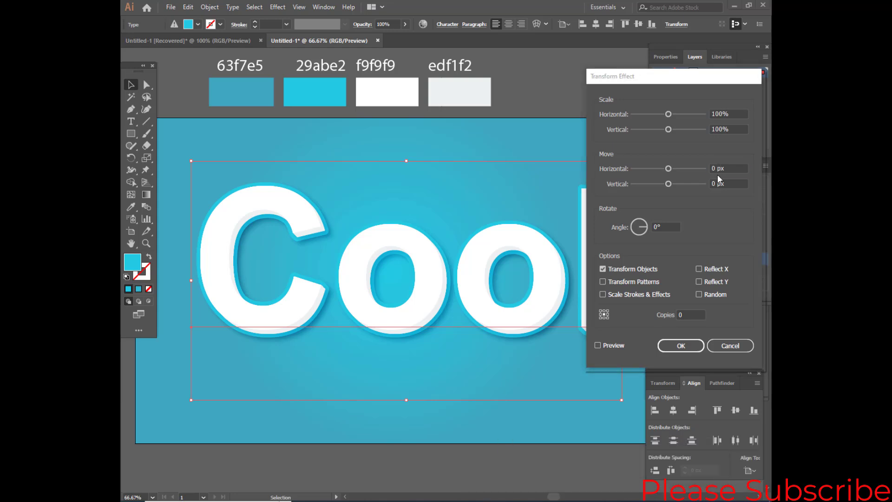
pyautogui.click(717, 168)
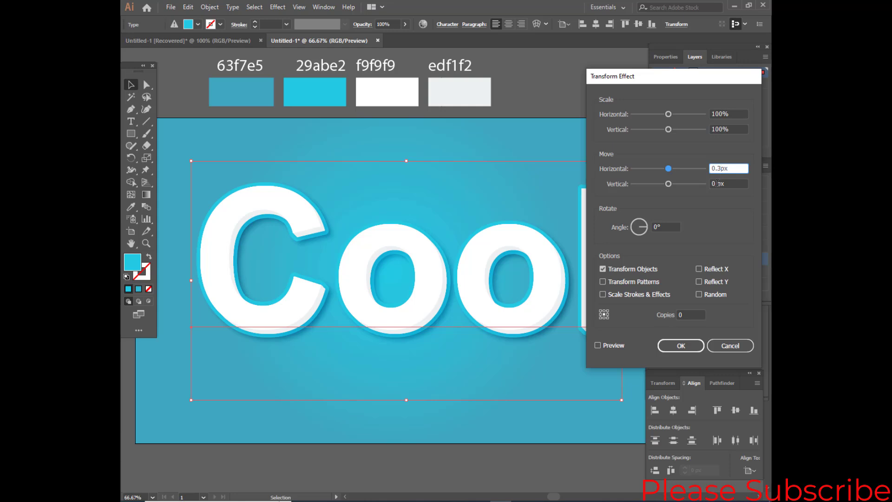
pyautogui.click(721, 182)
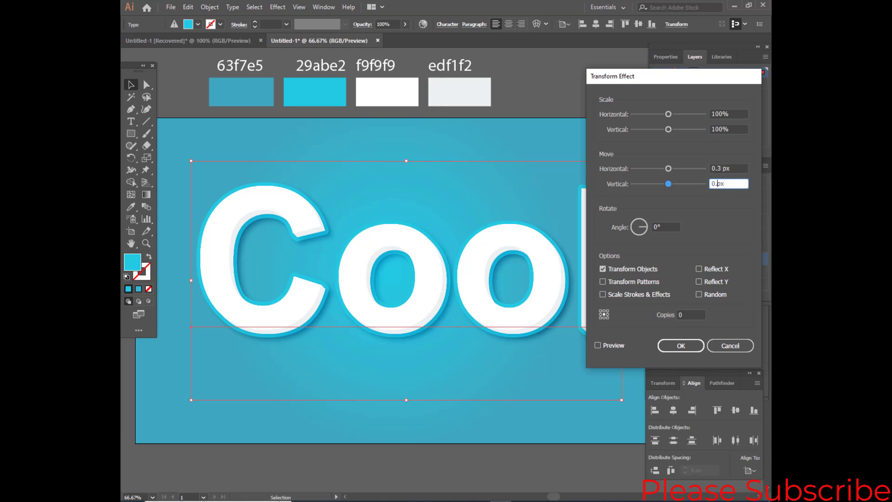
pyautogui.write('.3')
# Preview the Transform effect and adjust its number of copies to thicken the blue edge around the letters
pyautogui.click(598, 345)
pyautogui.doubleClick(689, 316)
pyautogui.write('5')
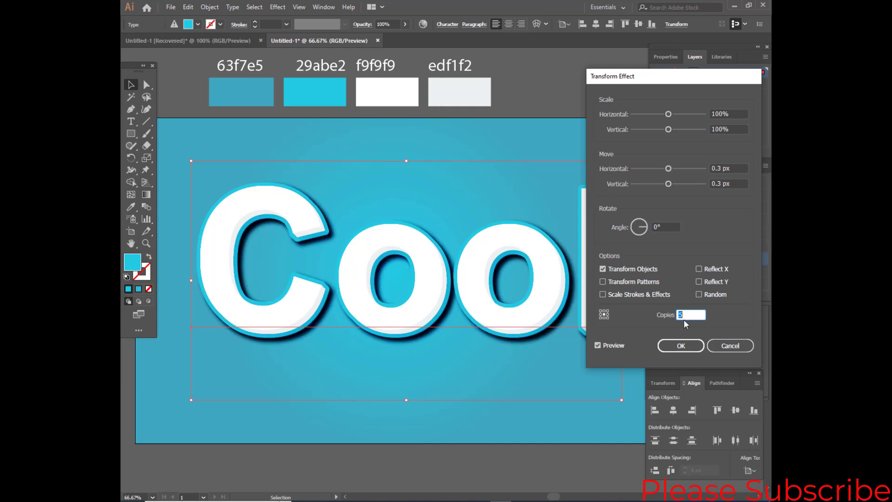
pyautogui.press('Down')
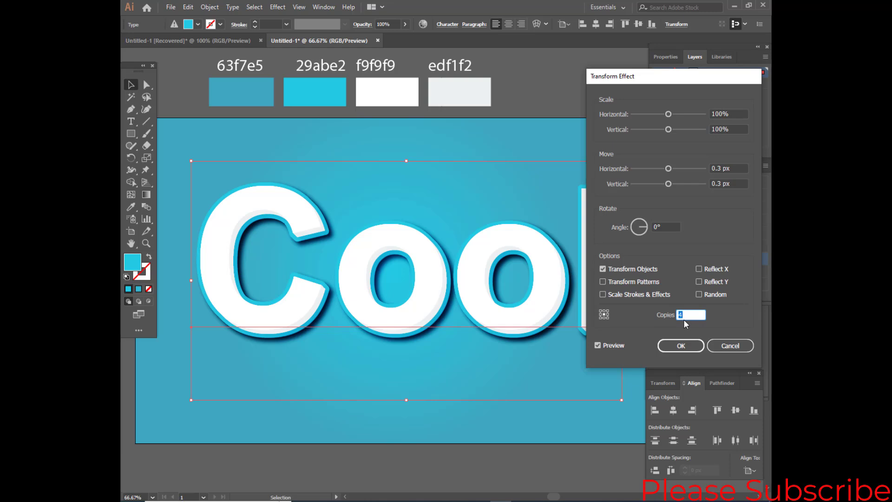
pyautogui.press('Down')
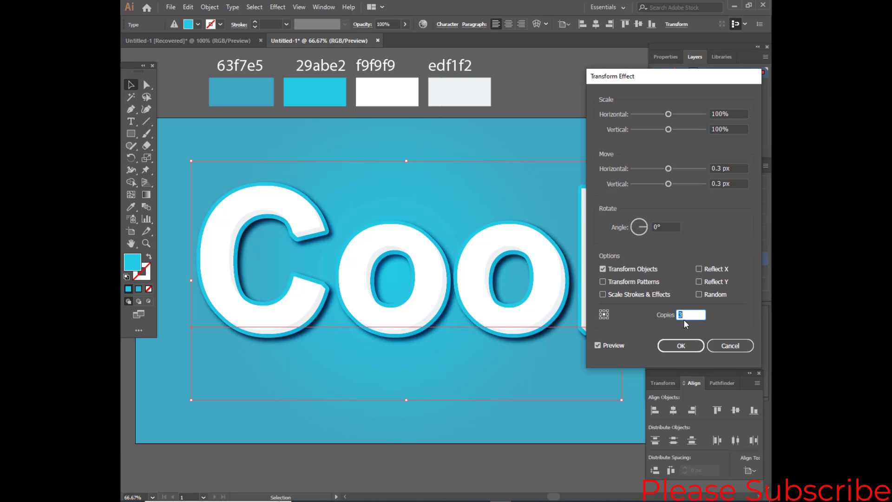
pyautogui.press('Up')
pyautogui.press('Up')
pyautogui.press('Up')
pyautogui.press('Up')
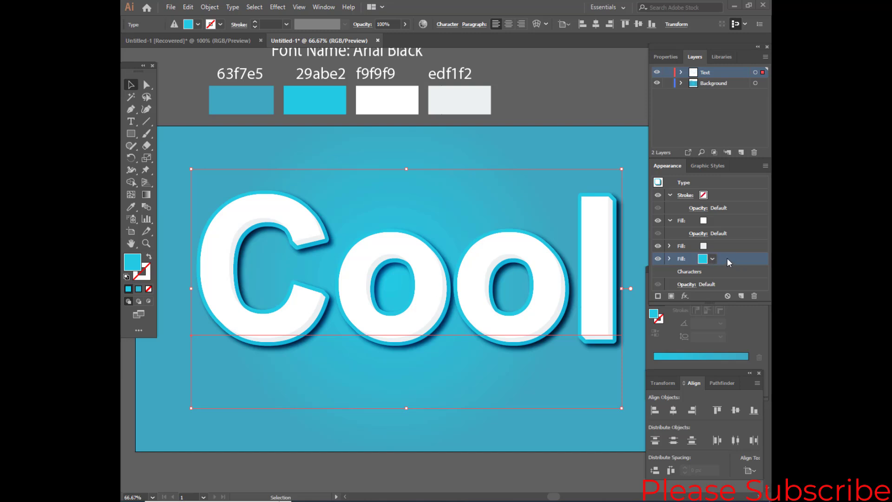
pyautogui.click(741, 296)
pyautogui.click(730, 271)
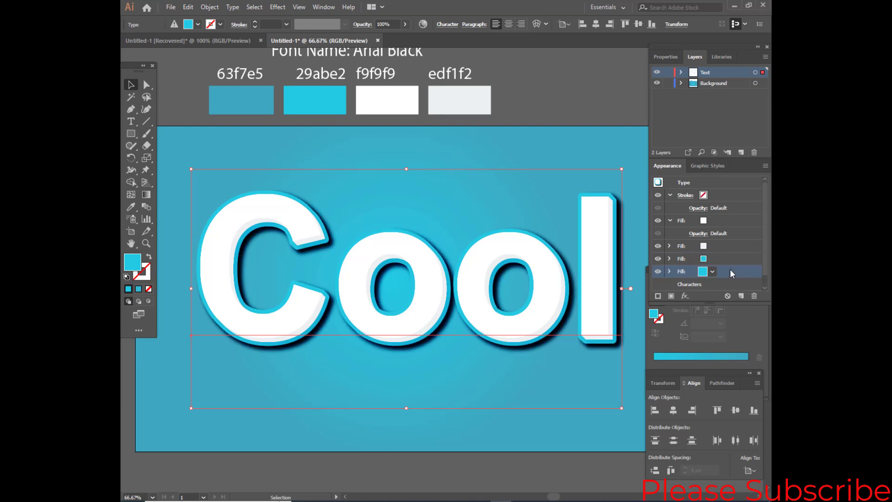
pyautogui.click(756, 296)
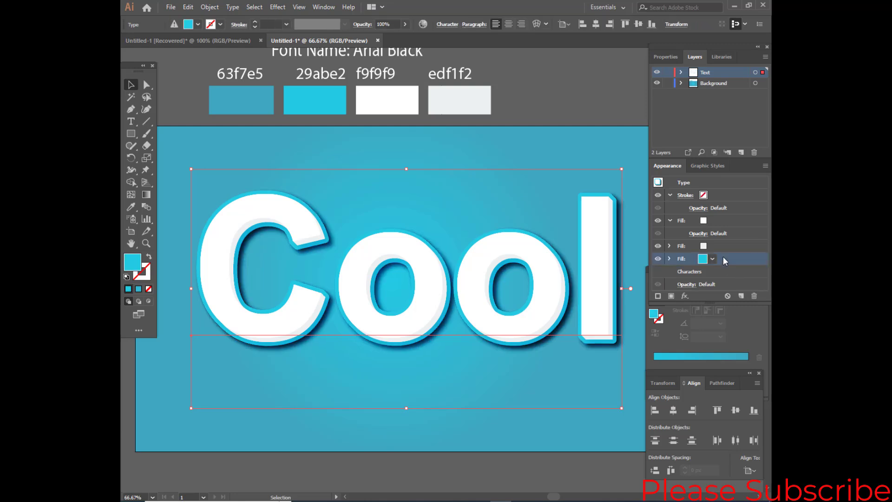
# Add a Drop Shadow effect to the bright blue fill with the preview enabled and 40% opacity
pyautogui.click(687, 293)
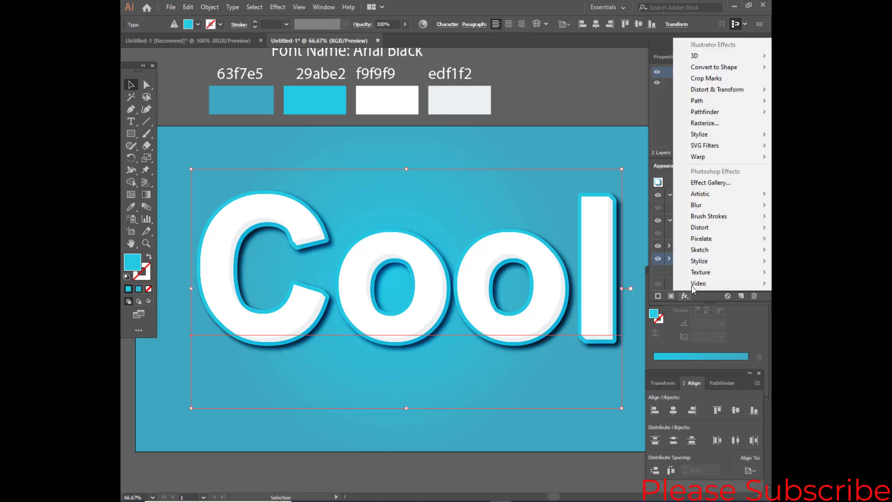
pyautogui.moveTo(701, 135)
pyautogui.click(625, 135)
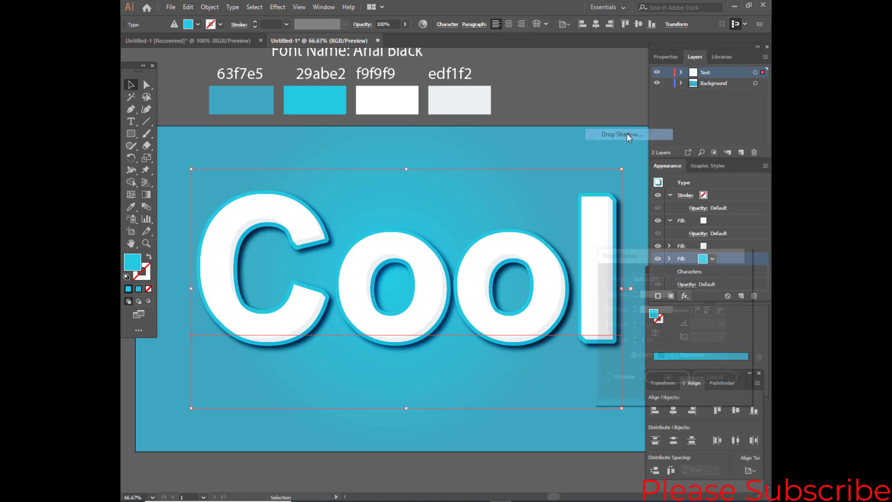
pyautogui.click(609, 380)
pyautogui.doubleClick(652, 292)
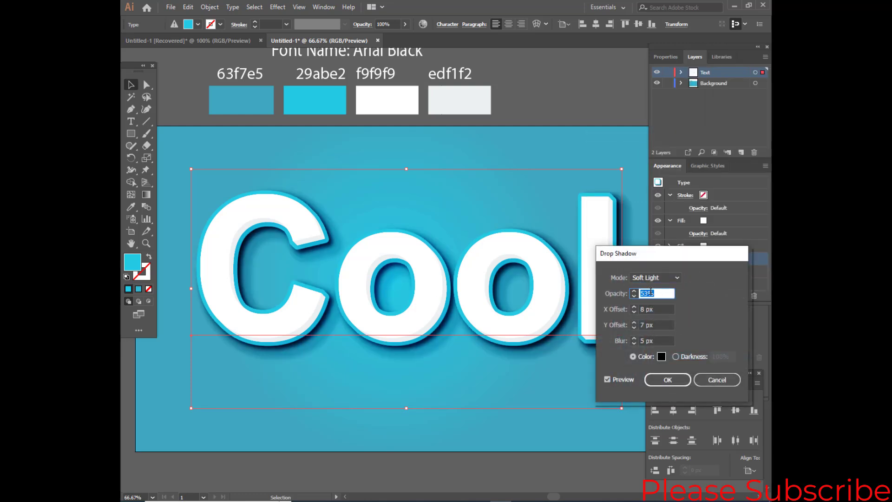
pyautogui.press('Down')
pyautogui.press('Down')
pyautogui.press('Down')
pyautogui.press('Down')
pyautogui.press('Down')
pyautogui.press('Down')
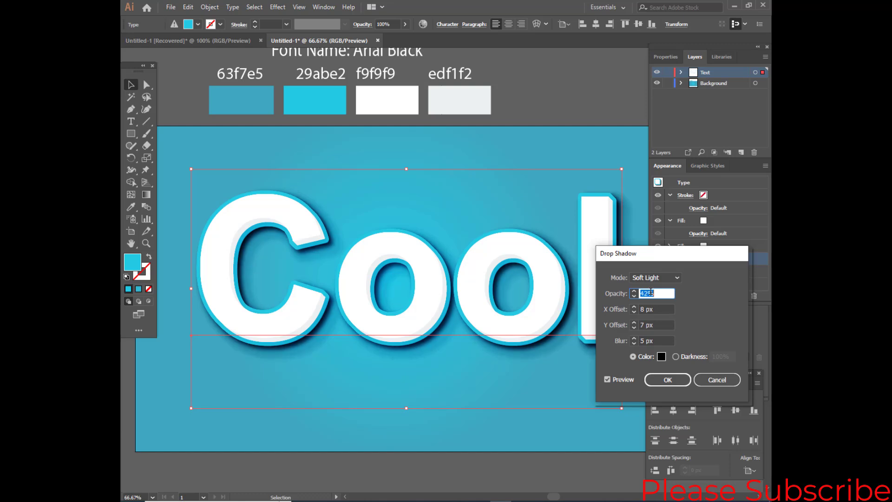
pyautogui.press('Down')
# Set the drop shadow's blur to 11 px
pyautogui.doubleClick(649, 340)
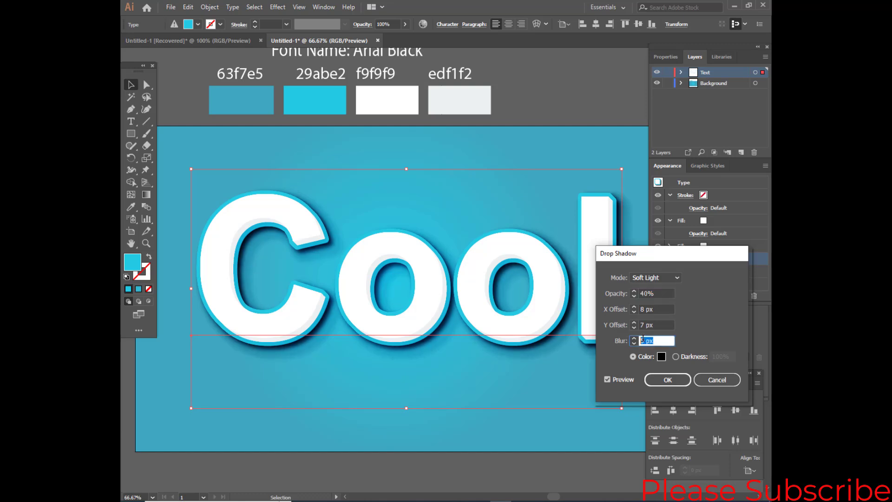
pyautogui.press('Up')
pyautogui.press('Up')
pyautogui.press('Up')
pyautogui.press('Up')
pyautogui.press('Up')
# Set the drop shadow's X offset to 10 px and its blending mode to Multiply
pyautogui.doubleClick(652, 310)
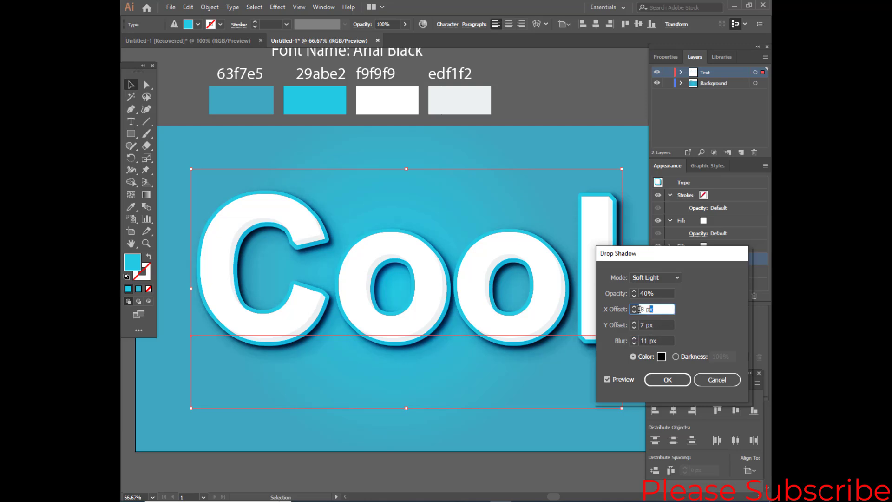
pyautogui.click(658, 278)
pyautogui.click(656, 302)
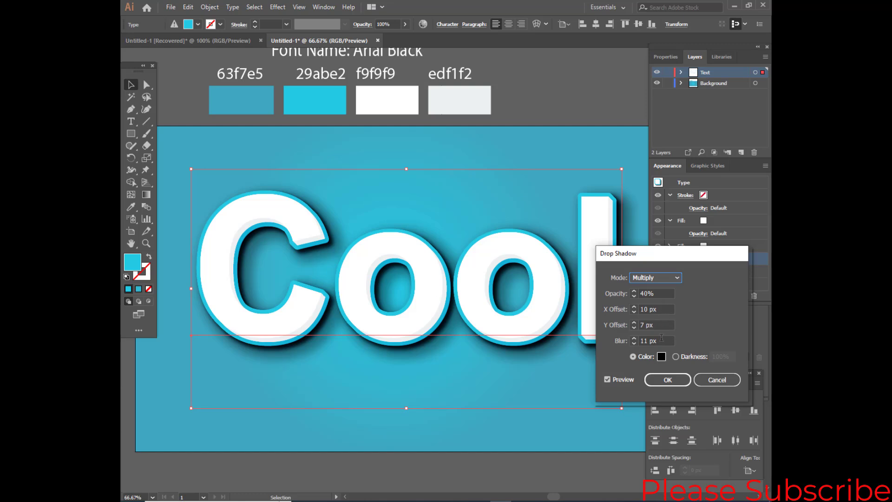
# Set the drop shadow's Y offset to 10 px and its X offset to -2 px
pyautogui.click(659, 324)
pyautogui.press('Up')
pyautogui.press('Up')
pyautogui.click(660, 309)
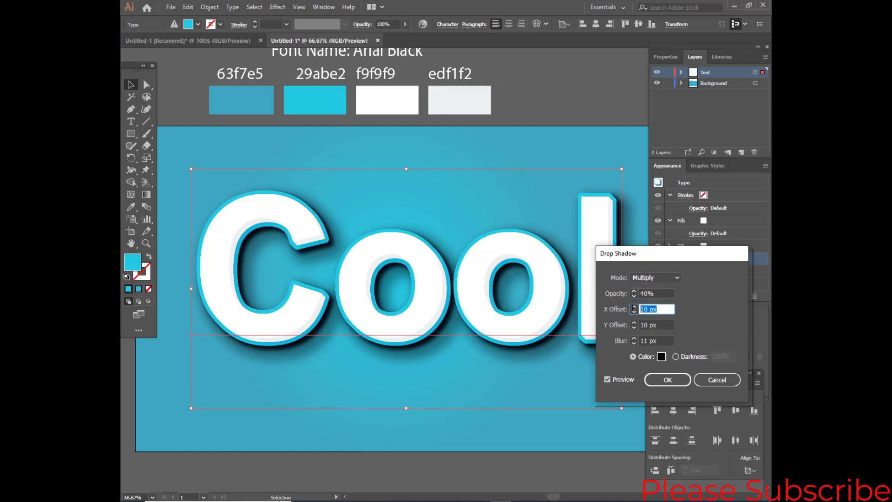
pyautogui.press('Down')
pyautogui.press('Down')
pyautogui.press('Down')
# Increase the drop shadow's blur for a softer edge and apply the effect to the bright blue fill
pyautogui.click(625, 342)
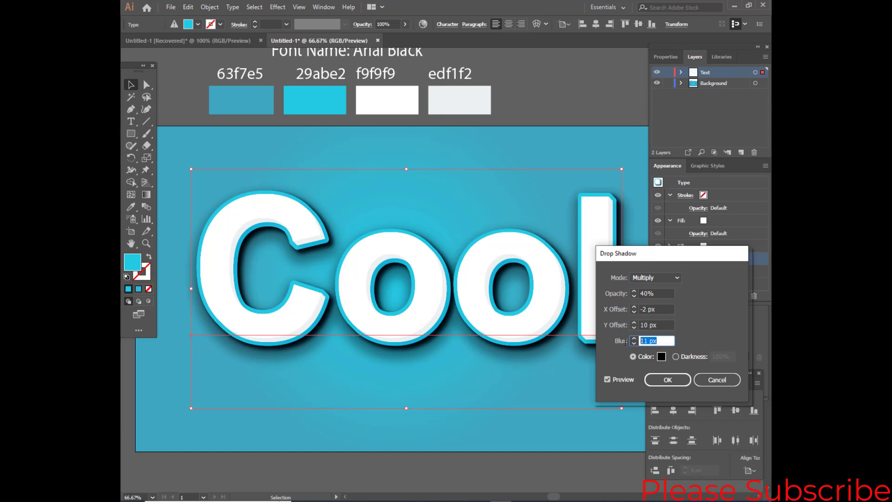
pyautogui.press('Up')
pyautogui.press('Up')
pyautogui.press('Up')
pyautogui.click(666, 381)
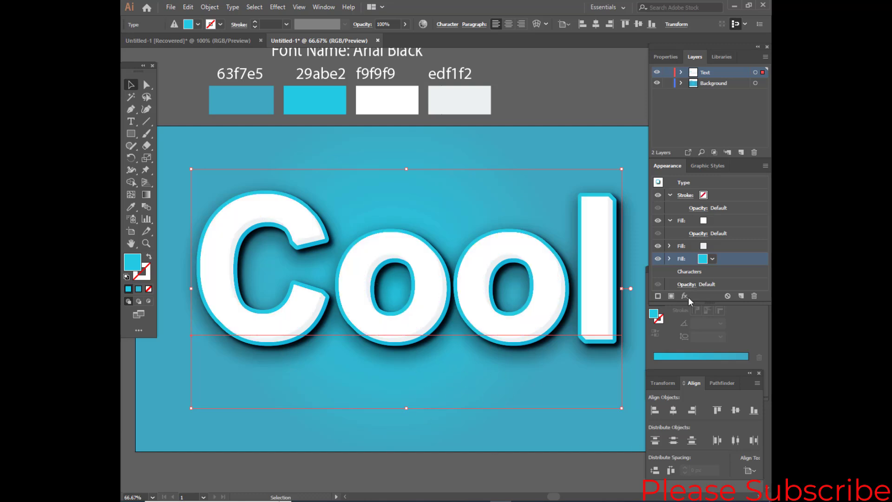
# Give the Cool text a black stroke with a weight of 5 pt
pyautogui.click(726, 195)
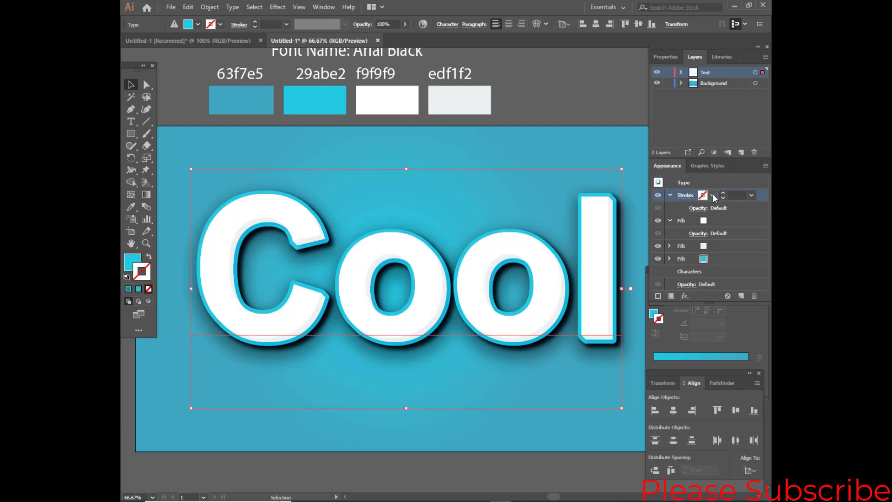
pyautogui.click(724, 195)
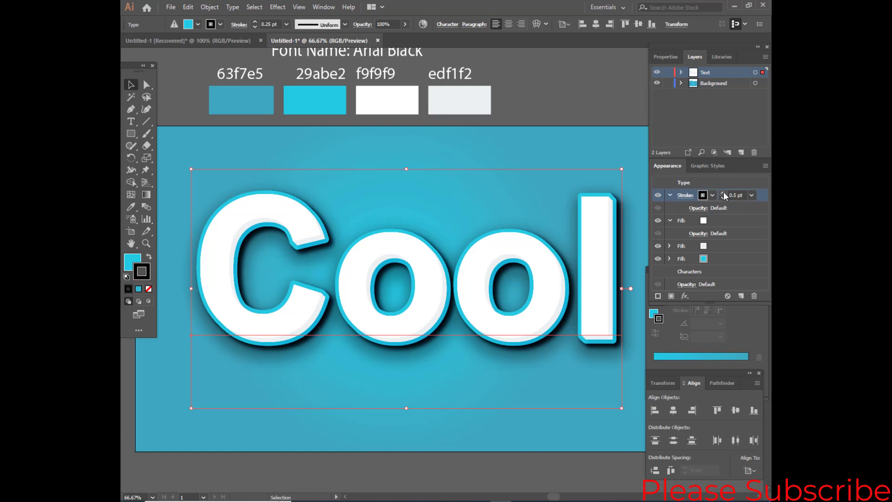
pyautogui.click(723, 192)
pyautogui.click(723, 192)
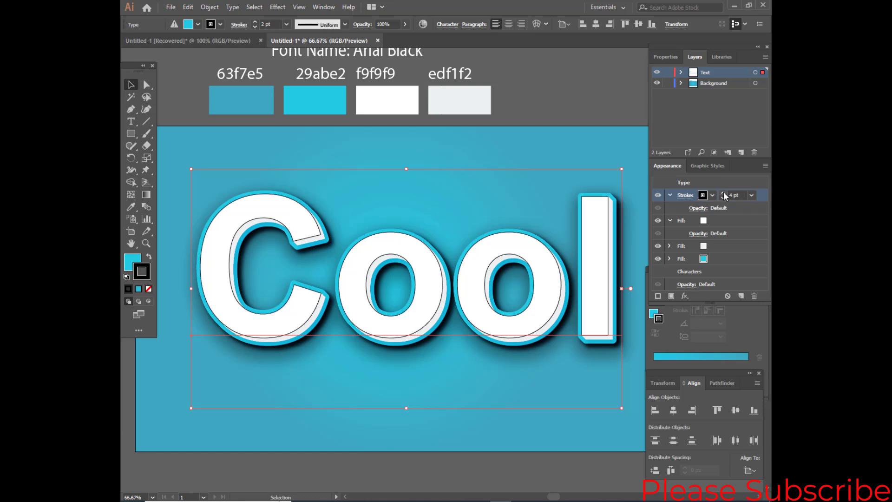
pyautogui.click(723, 193)
pyautogui.click(724, 192)
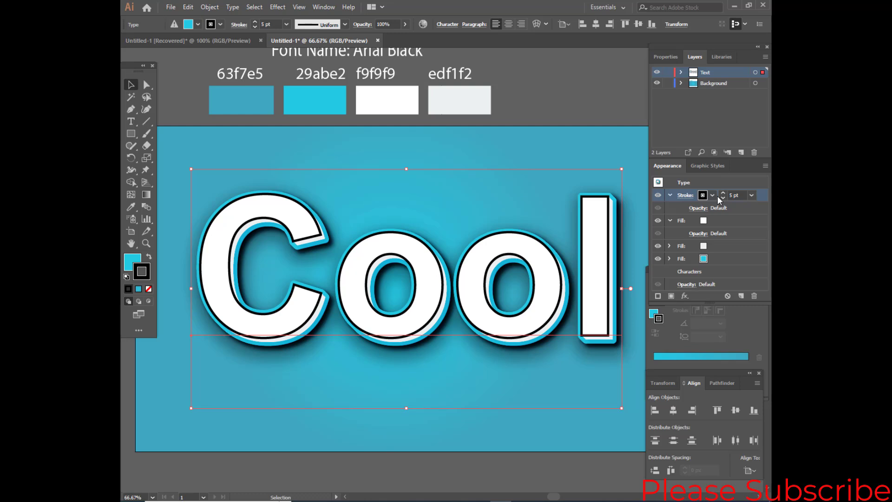
# Recolour the text's stroke with the Eyedropper, sampling only the colour of the bright blue 29abe2 swatch
pyautogui.click(714, 195)
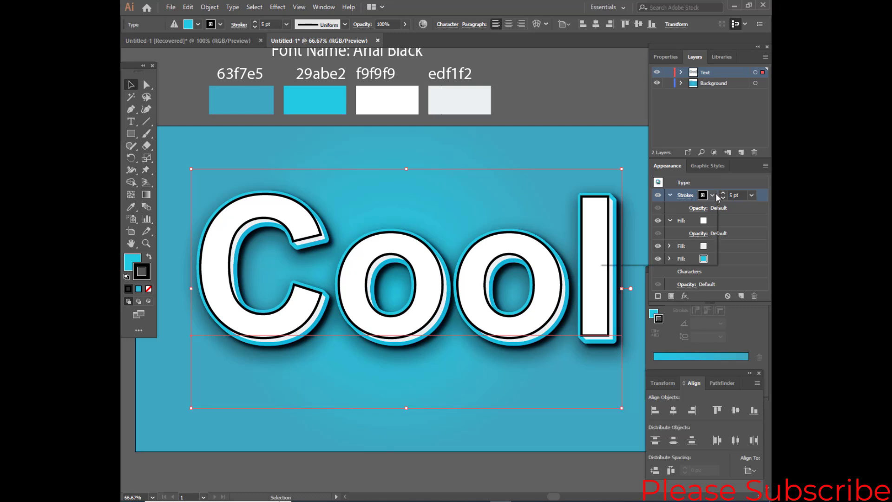
pyautogui.click(131, 205)
pyautogui.click(132, 206)
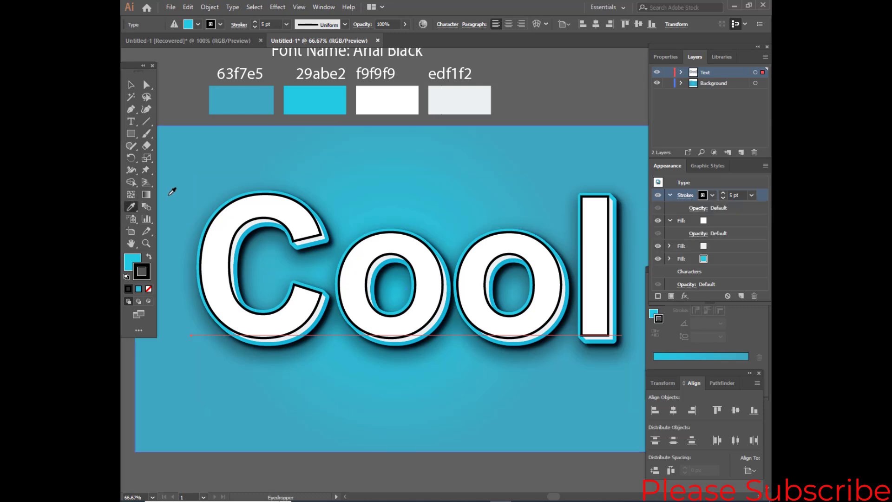
pyautogui.keyDown('shift'); pyautogui.click(335, 95); pyautogui.keyUp('shift')
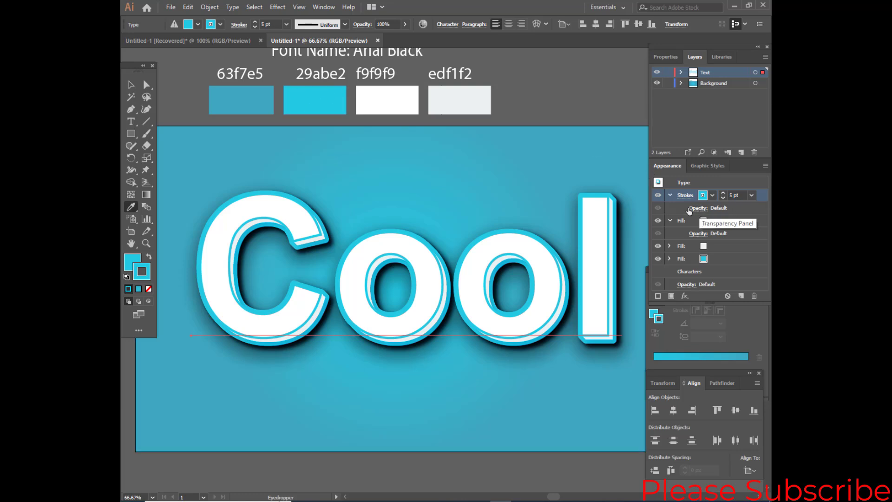
# Set the blending mode of the text's stroke to Soft Light
pyautogui.click(695, 212)
pyautogui.click(696, 209)
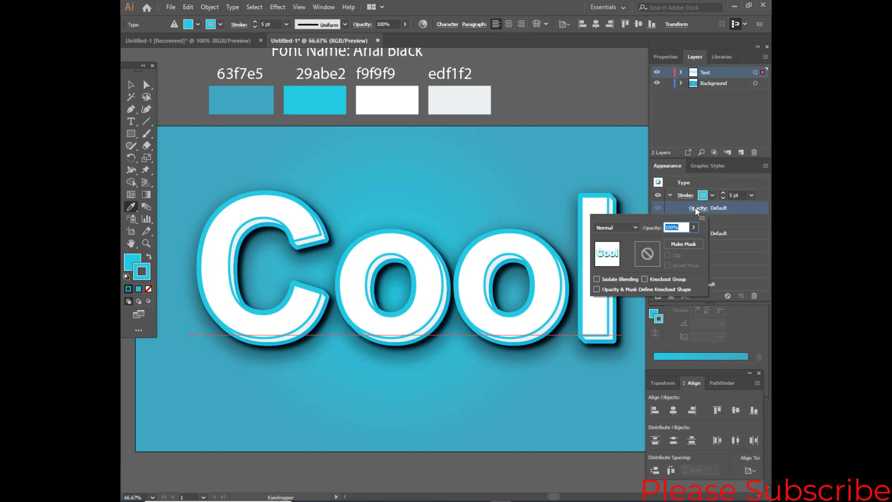
pyautogui.click(635, 227)
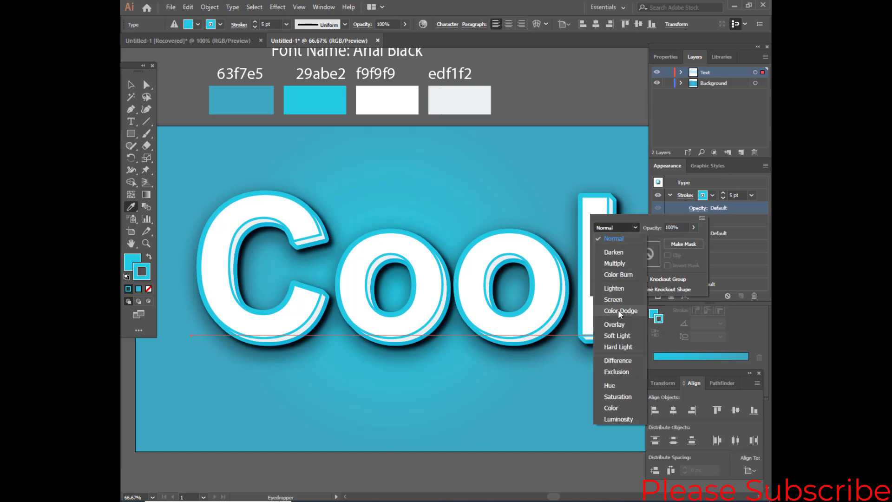
pyautogui.click(611, 335)
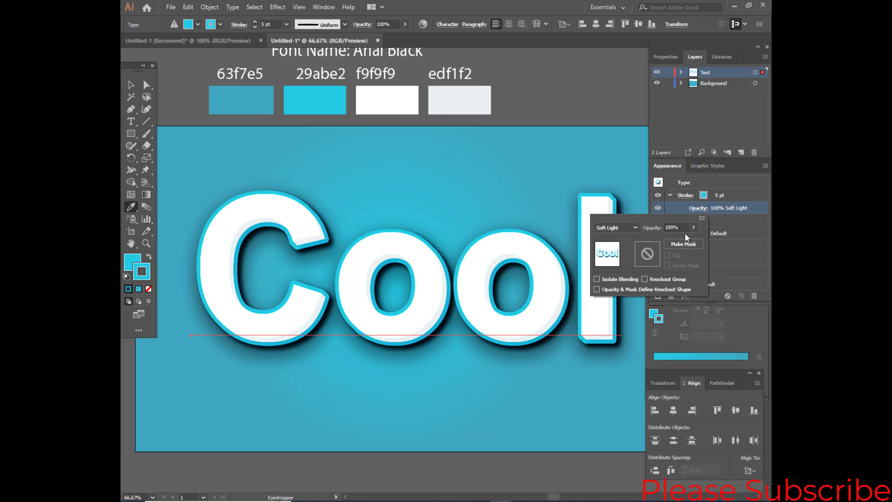
pyautogui.click(748, 208)
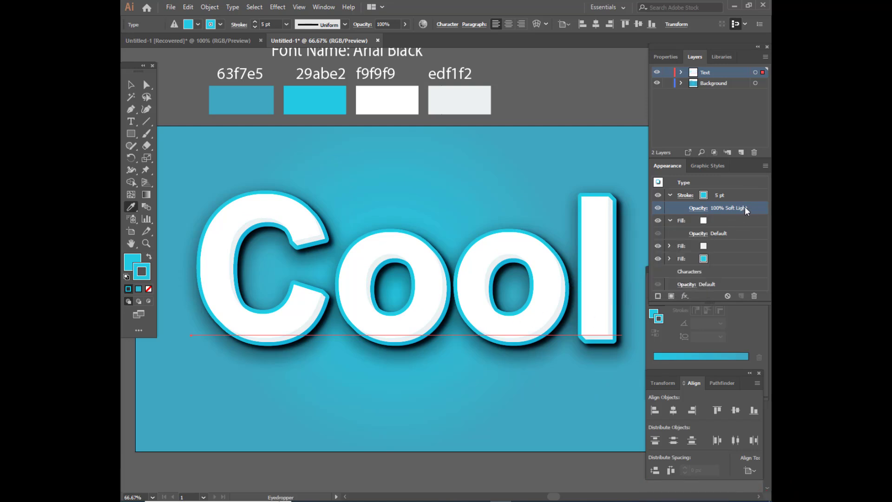
# Target the text's uppermost white fill and start an Inner Glow effect with the preview on
pyautogui.click(748, 195)
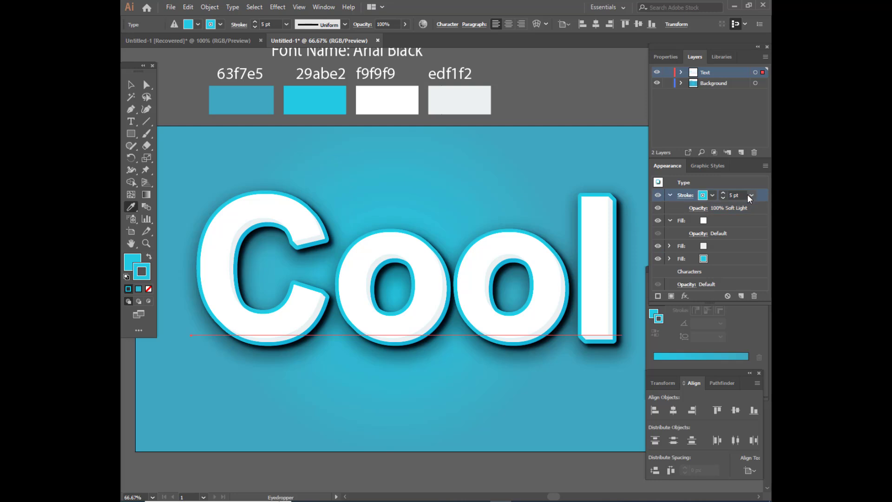
pyautogui.click(723, 257)
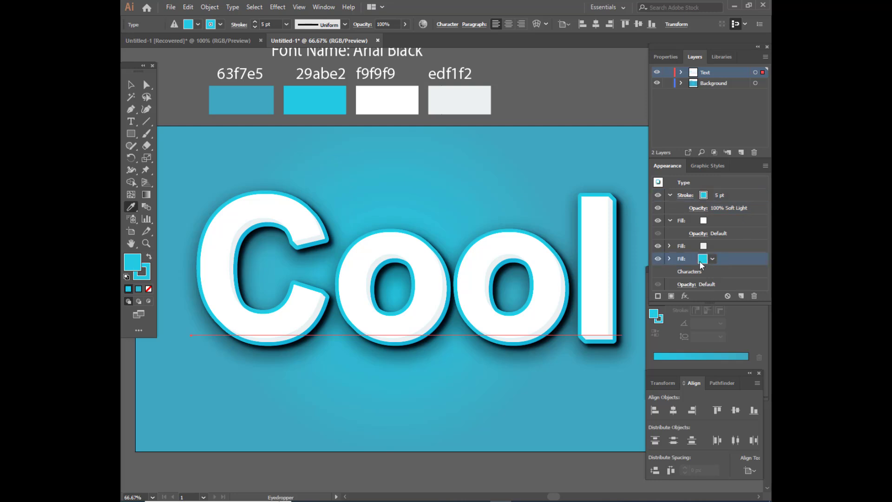
pyautogui.click(729, 245)
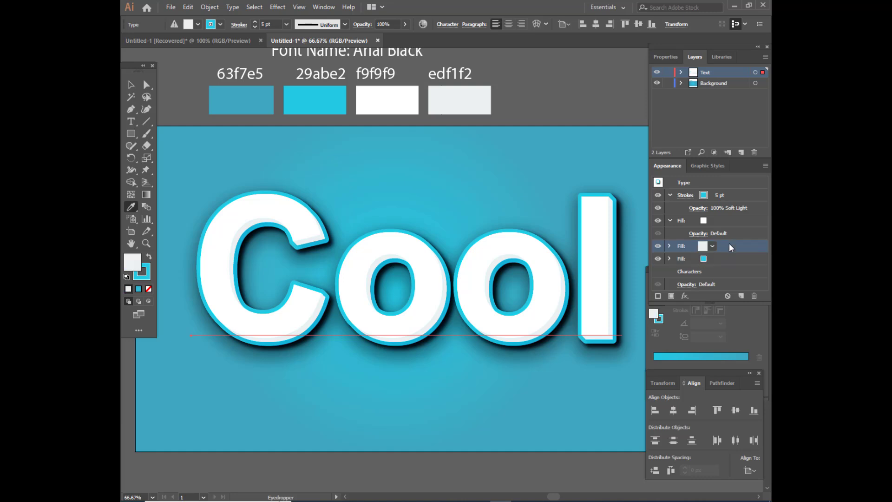
pyautogui.click(730, 218)
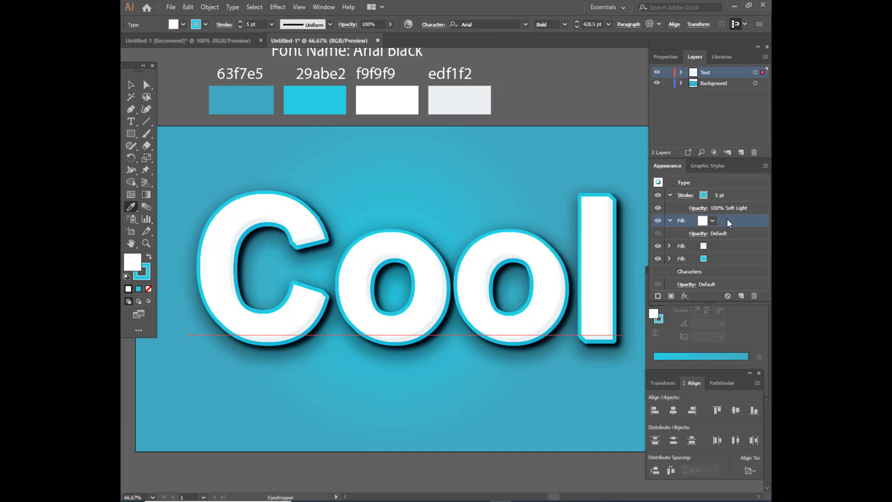
pyautogui.click(684, 295)
pyautogui.moveTo(717, 135)
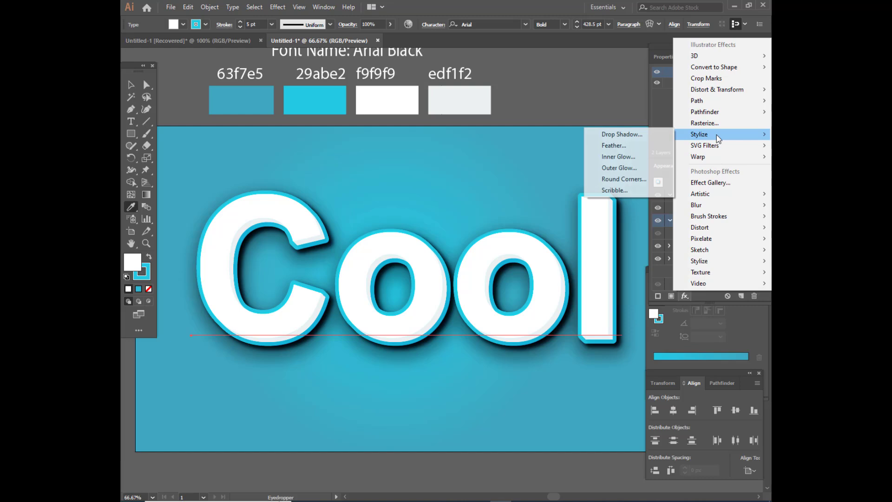
pyautogui.click(639, 158)
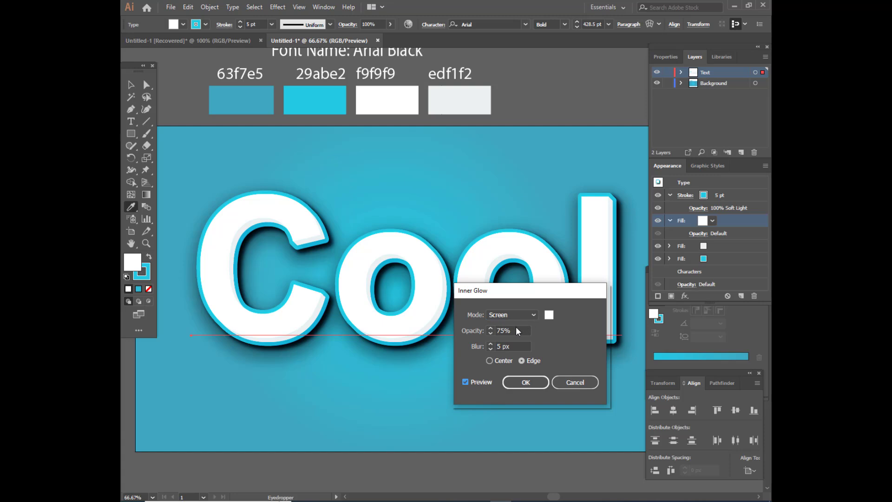
# Set the inner glow's blur to 23 px and apply the effect to the white fill
pyautogui.click(504, 345)
pyautogui.press('Up')
pyautogui.press('Up')
pyautogui.press('Up')
pyautogui.press('Up')
pyautogui.press('Up')
pyautogui.press('Up')
pyautogui.press('Up')
pyautogui.press('Up')
pyautogui.press('Up')
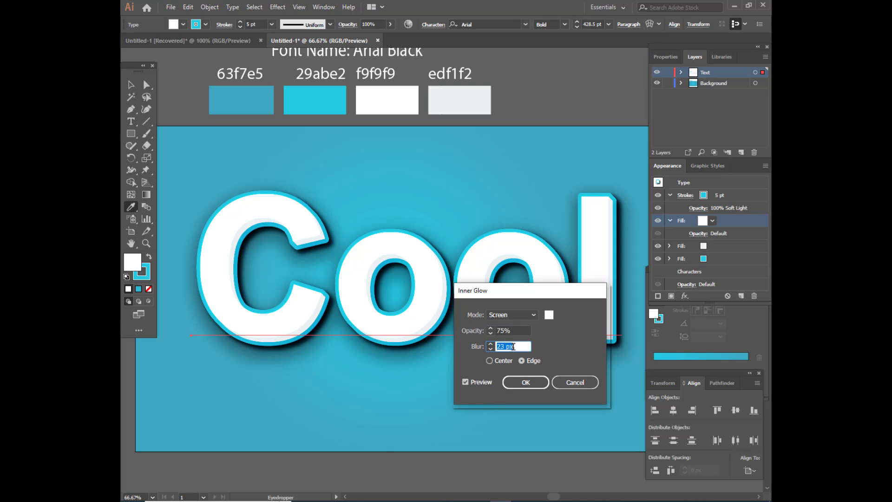
pyautogui.click(524, 383)
# Deselect the text and examine the finished Cool lettering on the artboard
pyautogui.click(130, 85)
pyautogui.click(553, 82)
pyautogui.scroll(-1, 557, 83)
pyautogui.hscroll(1, 556, 87)
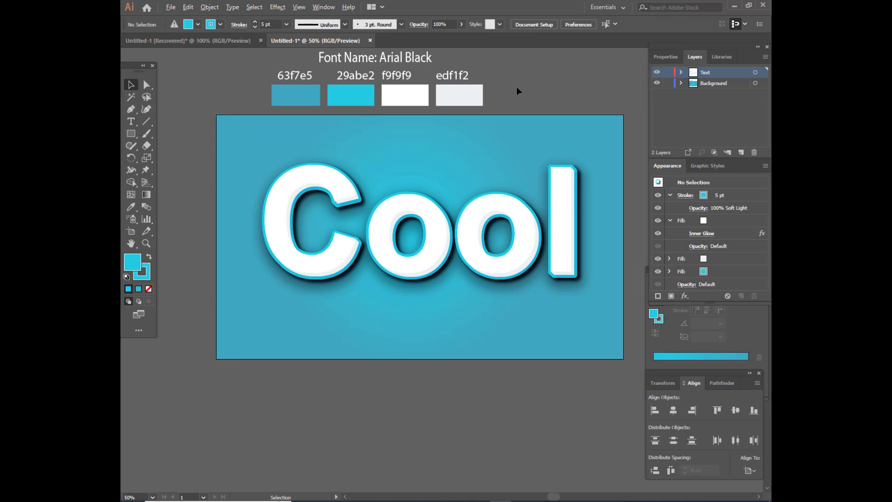
pyautogui.scroll(1, 519, 87)
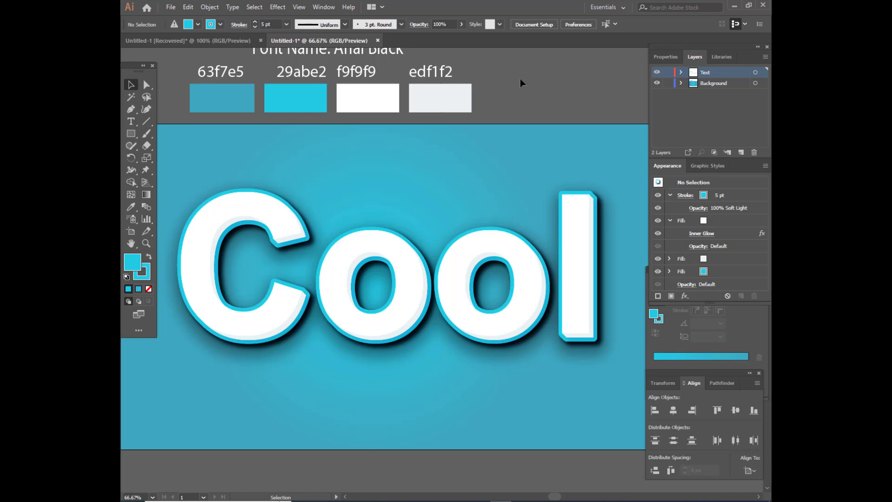
pyautogui.scroll(1, 511, 94)
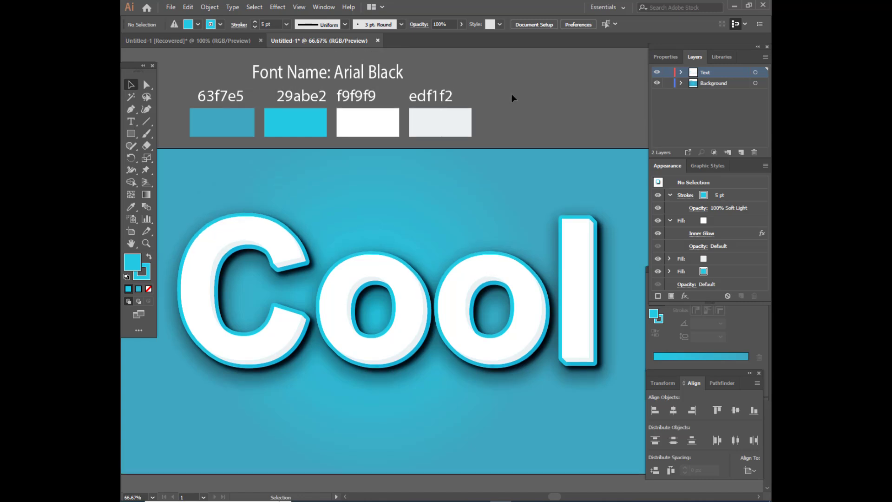